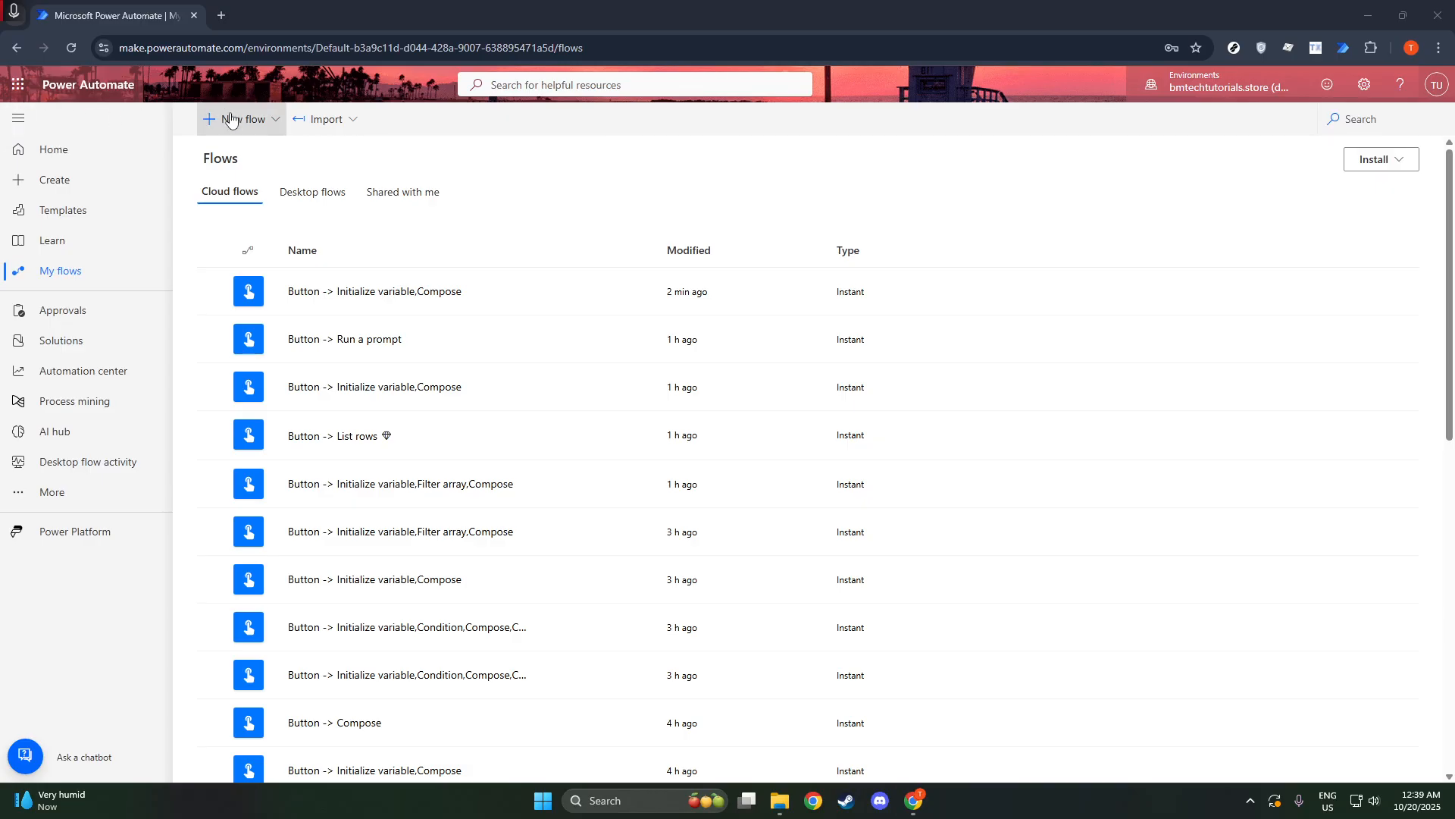
Step: Create a new instant cloud flow that uses the "Manually trigger a flow" trigger
click(277, 131)
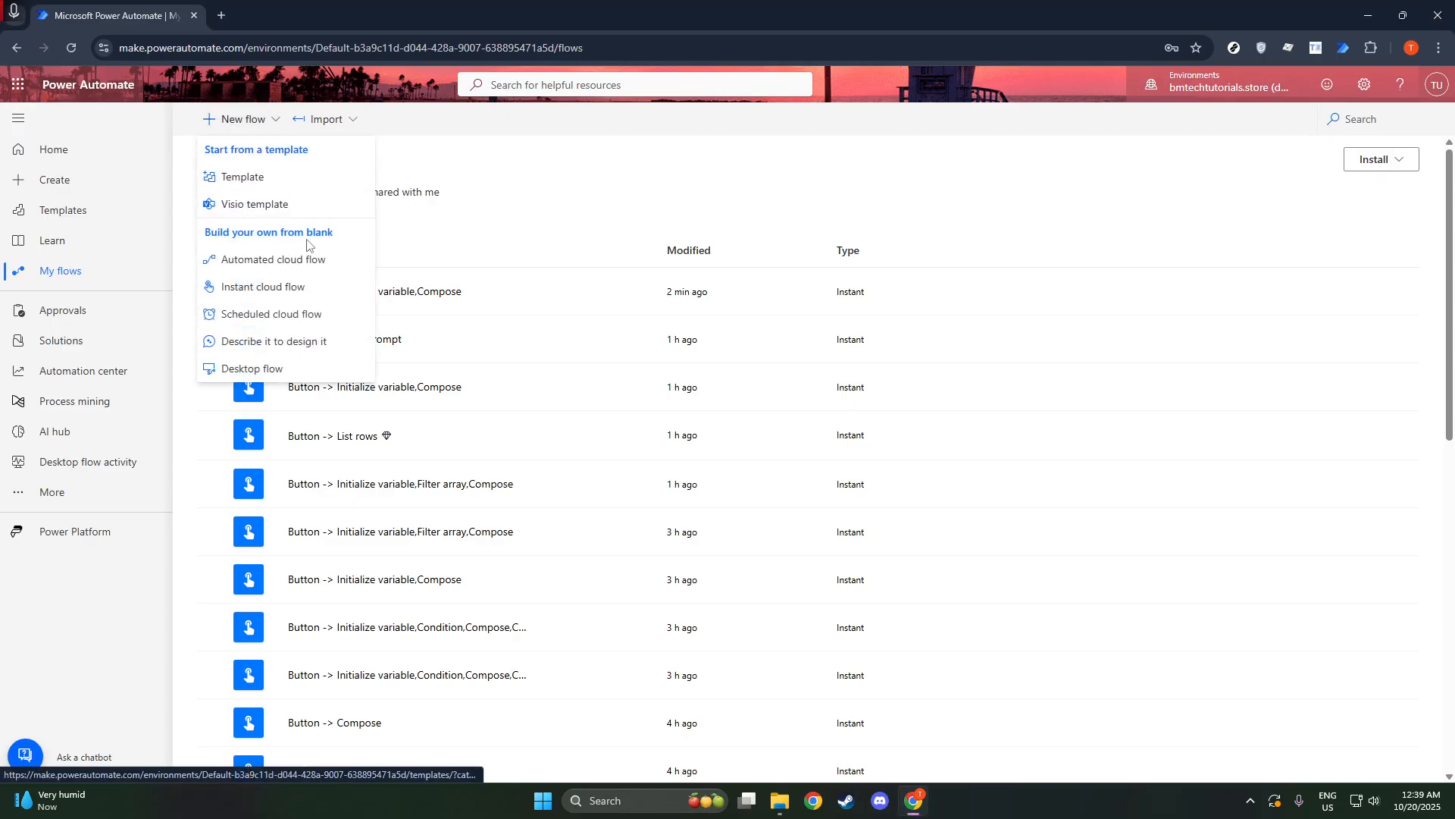
click(288, 287)
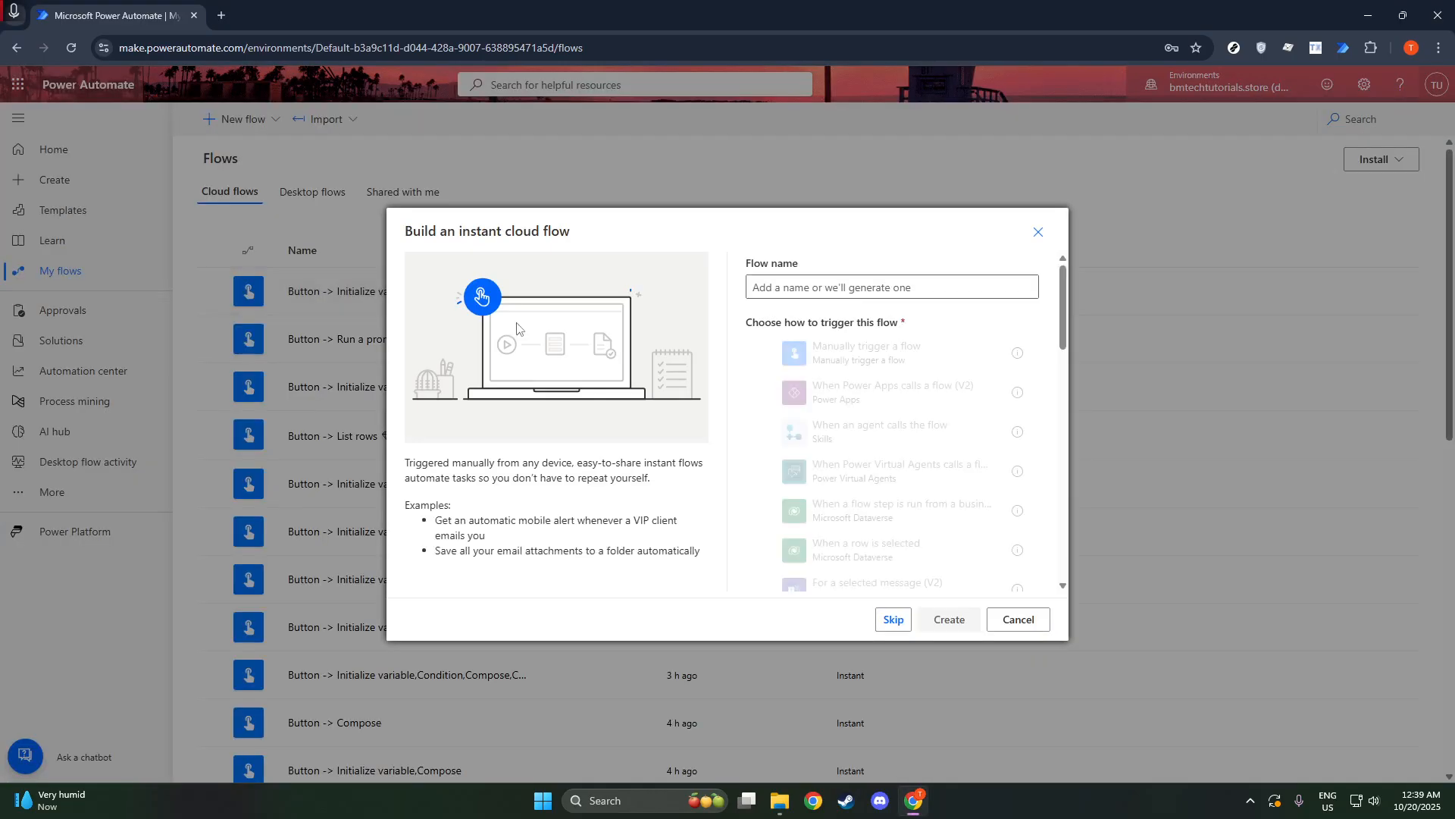
click(864, 353)
click(949, 619)
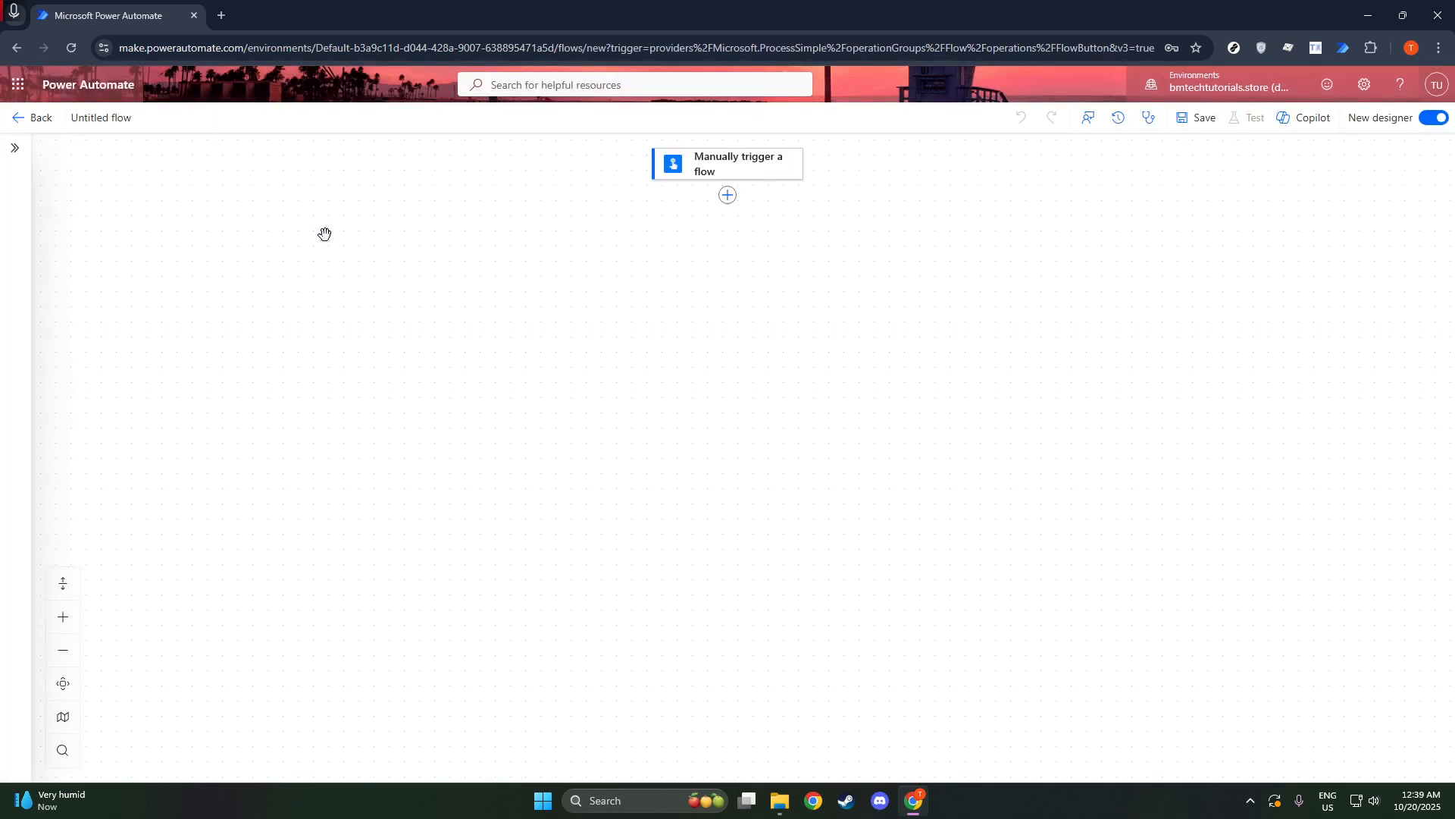
Step: Add a "Start and wait for an approval" action with a new connection below the trigger and view its approval type options
click(727, 195)
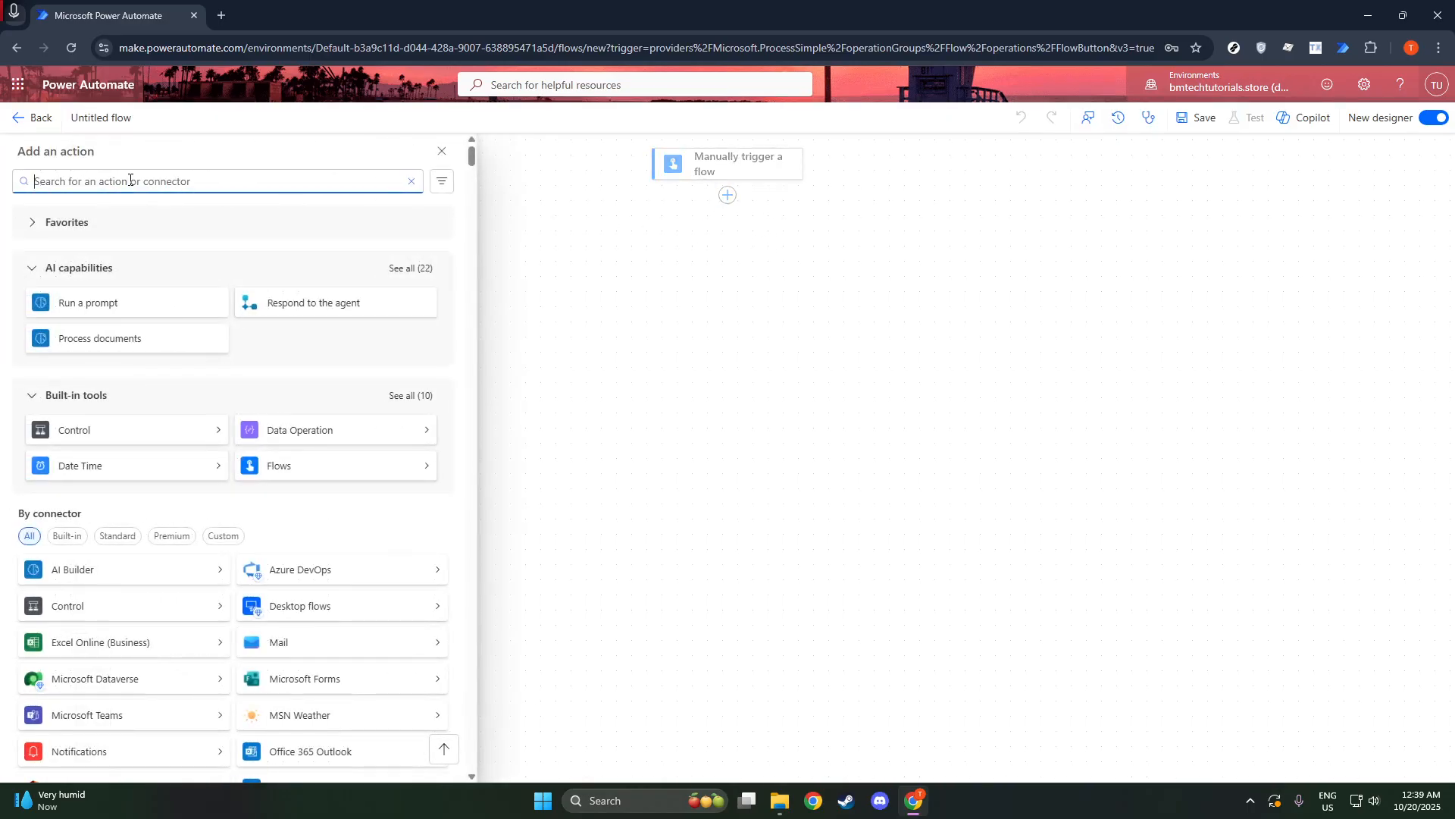
text(approval)
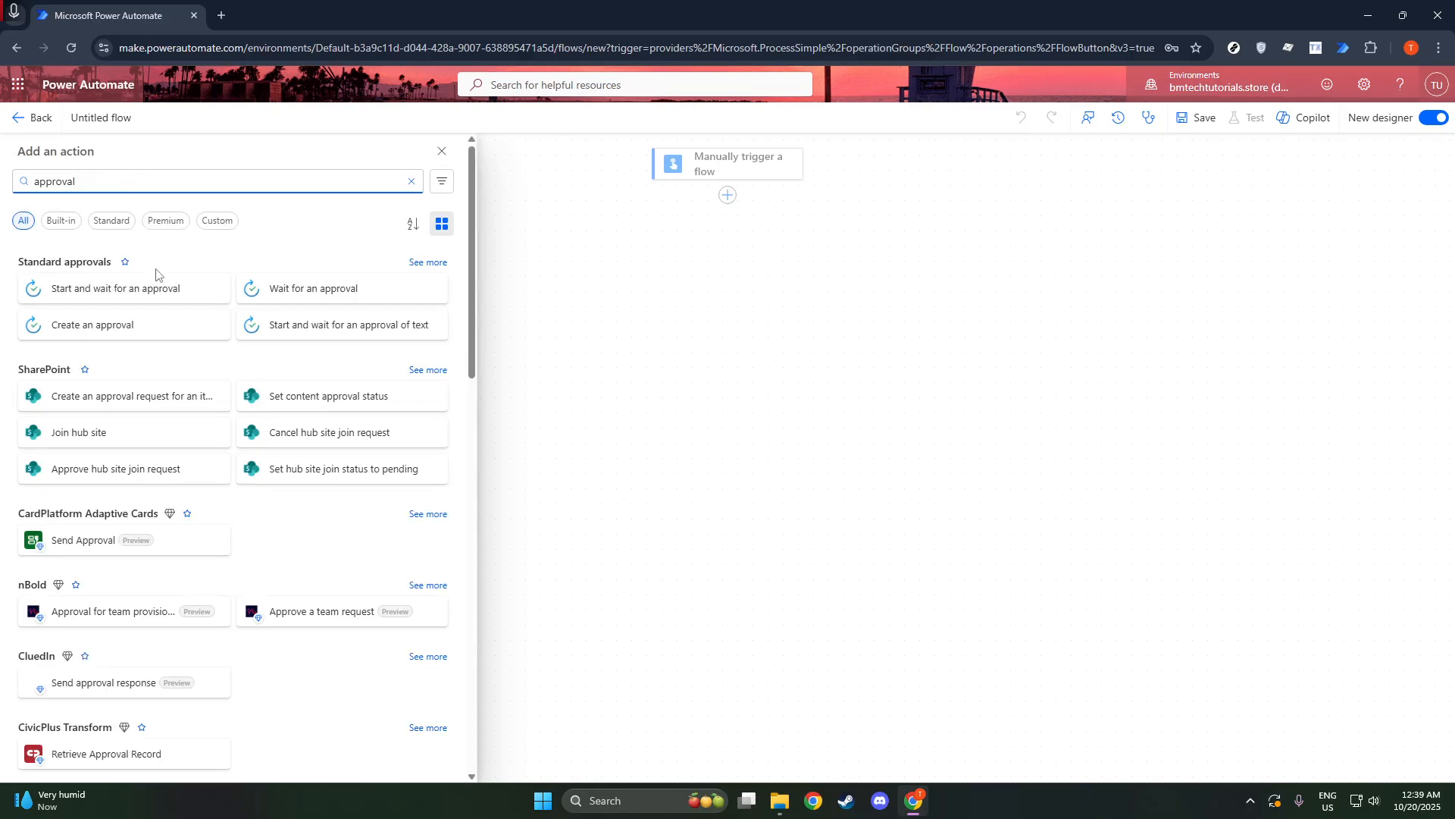
click(160, 288)
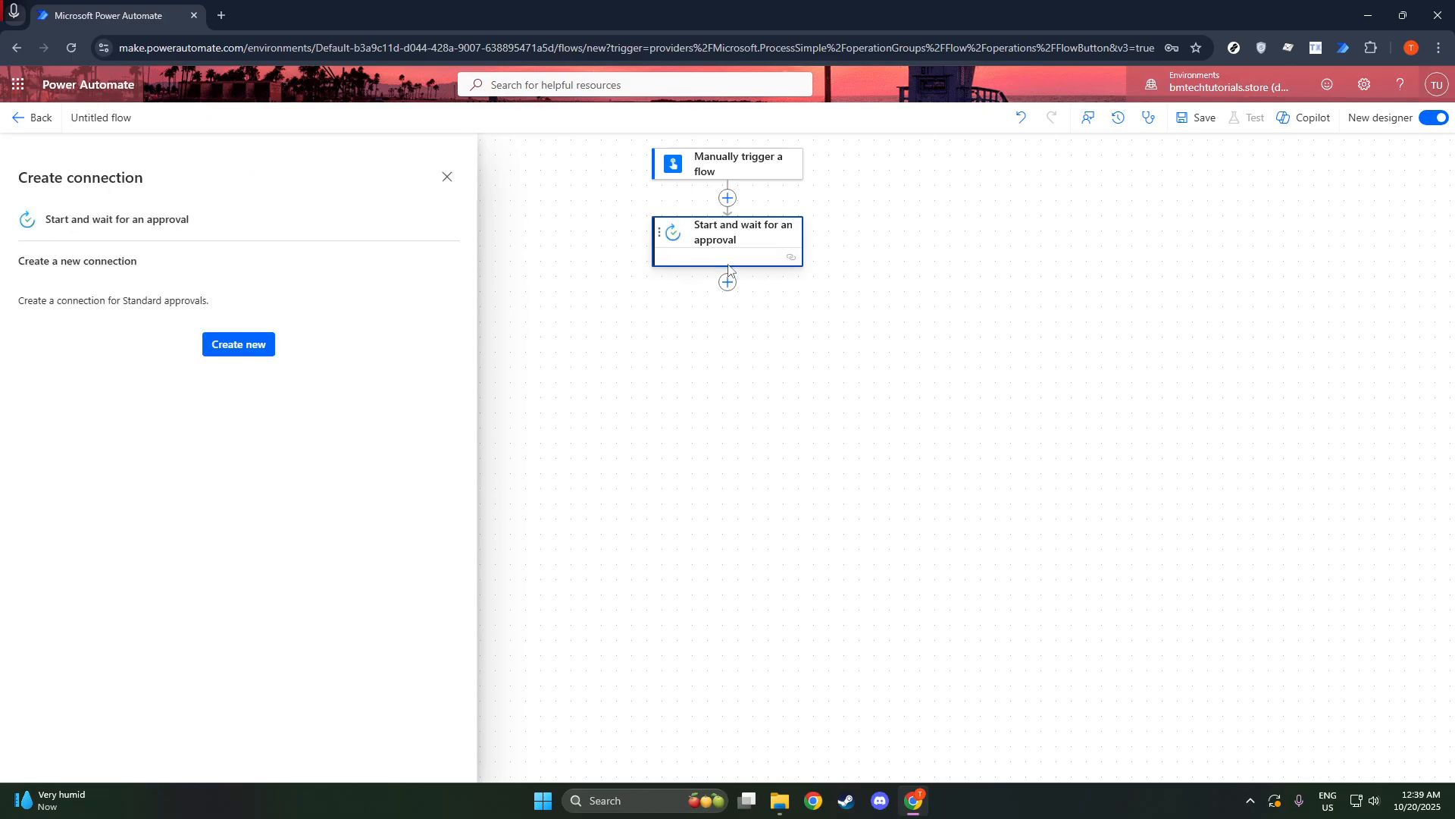
click(247, 351)
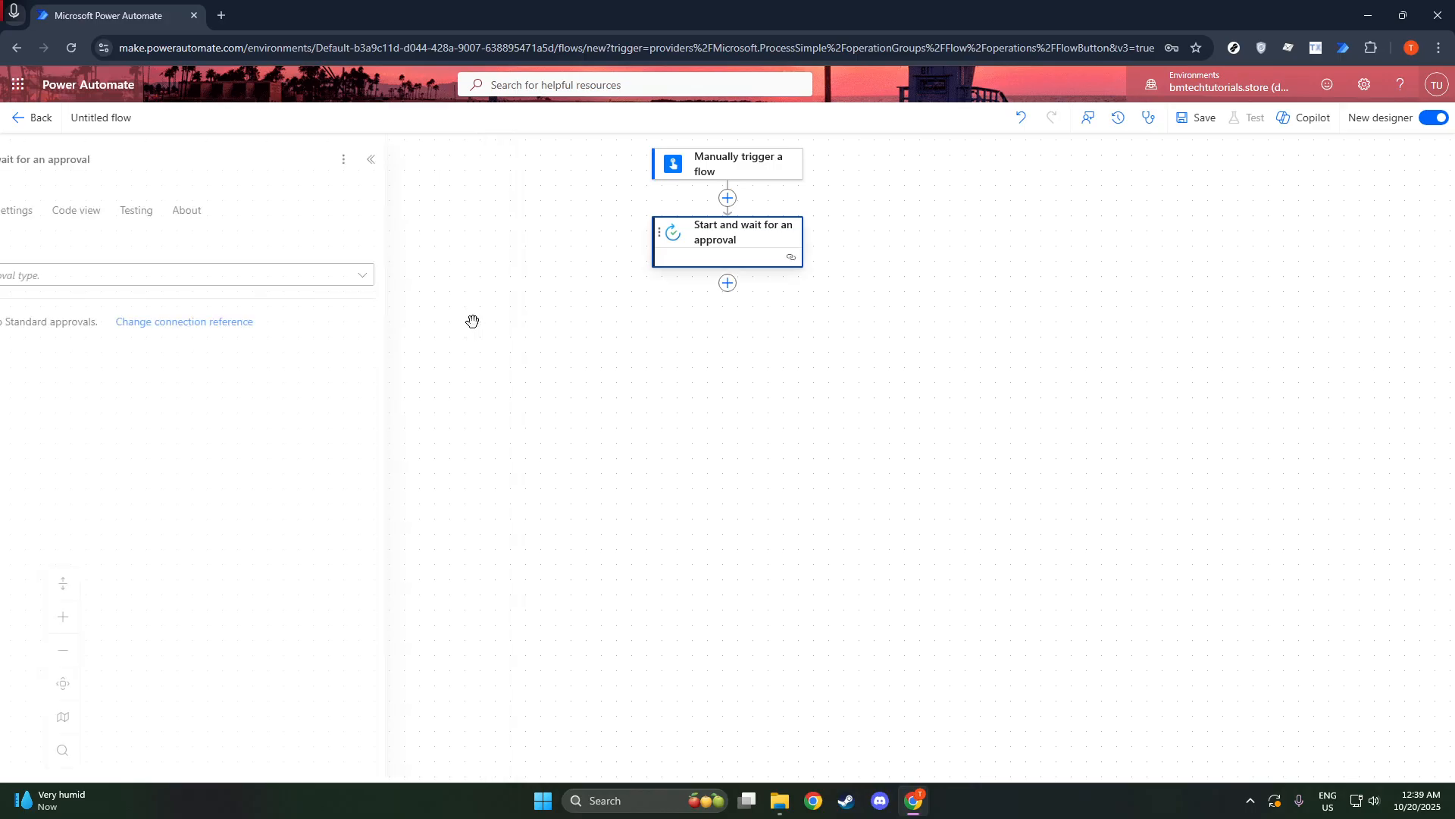
click(260, 277)
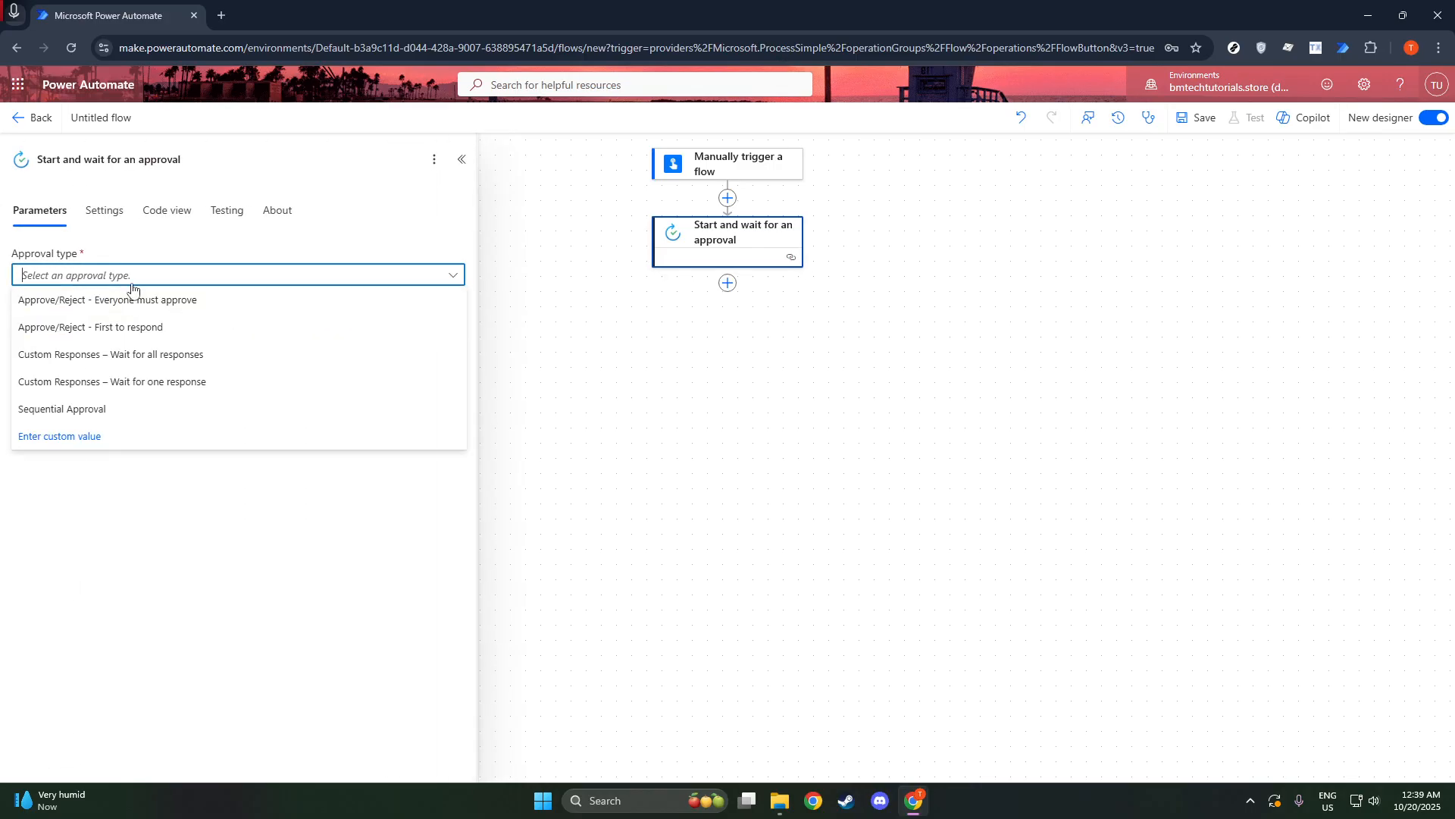
click(177, 491)
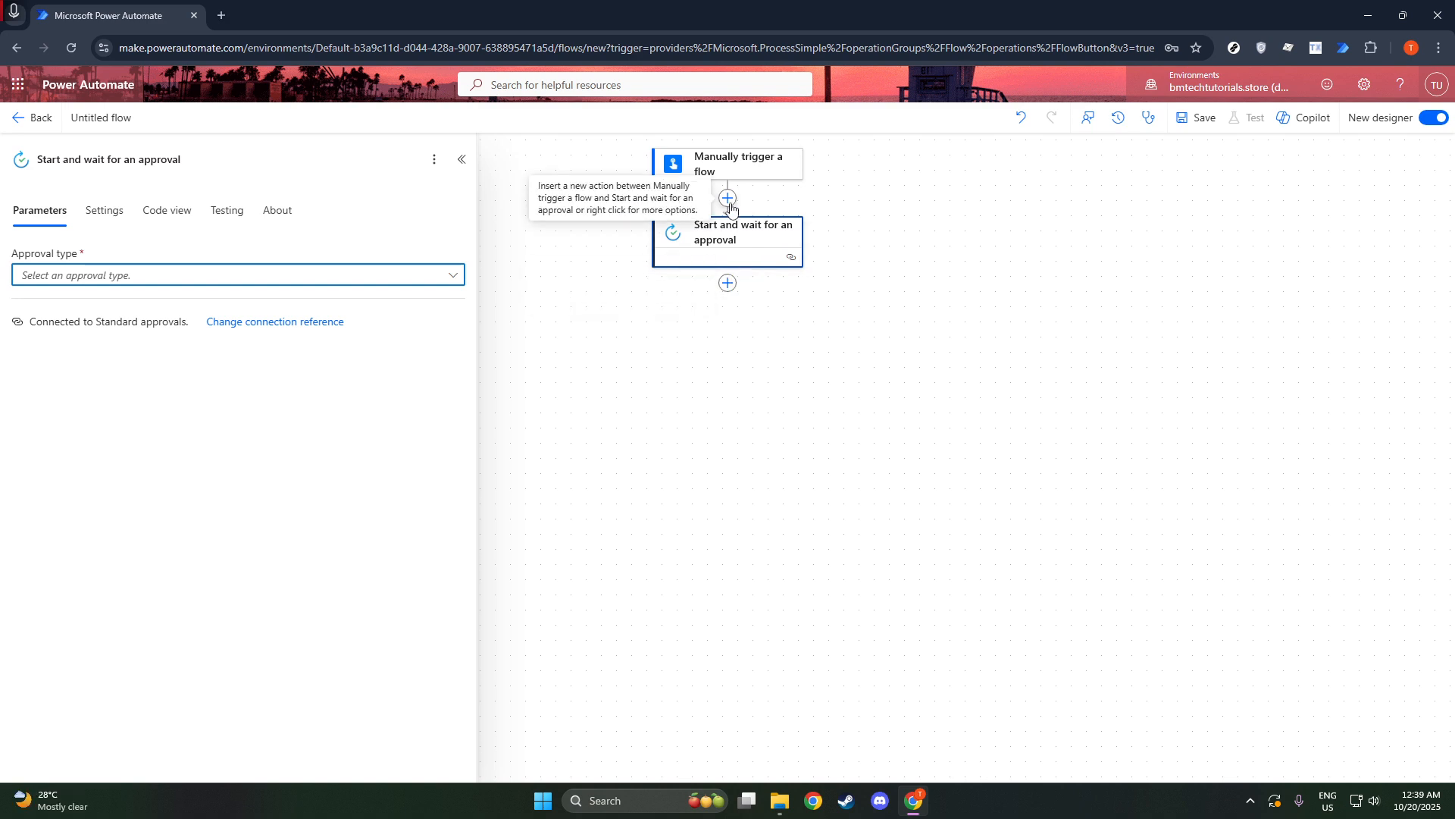
Step: Add a "Run a prompt" action below the "Start and wait for an approval" action
click(727, 285)
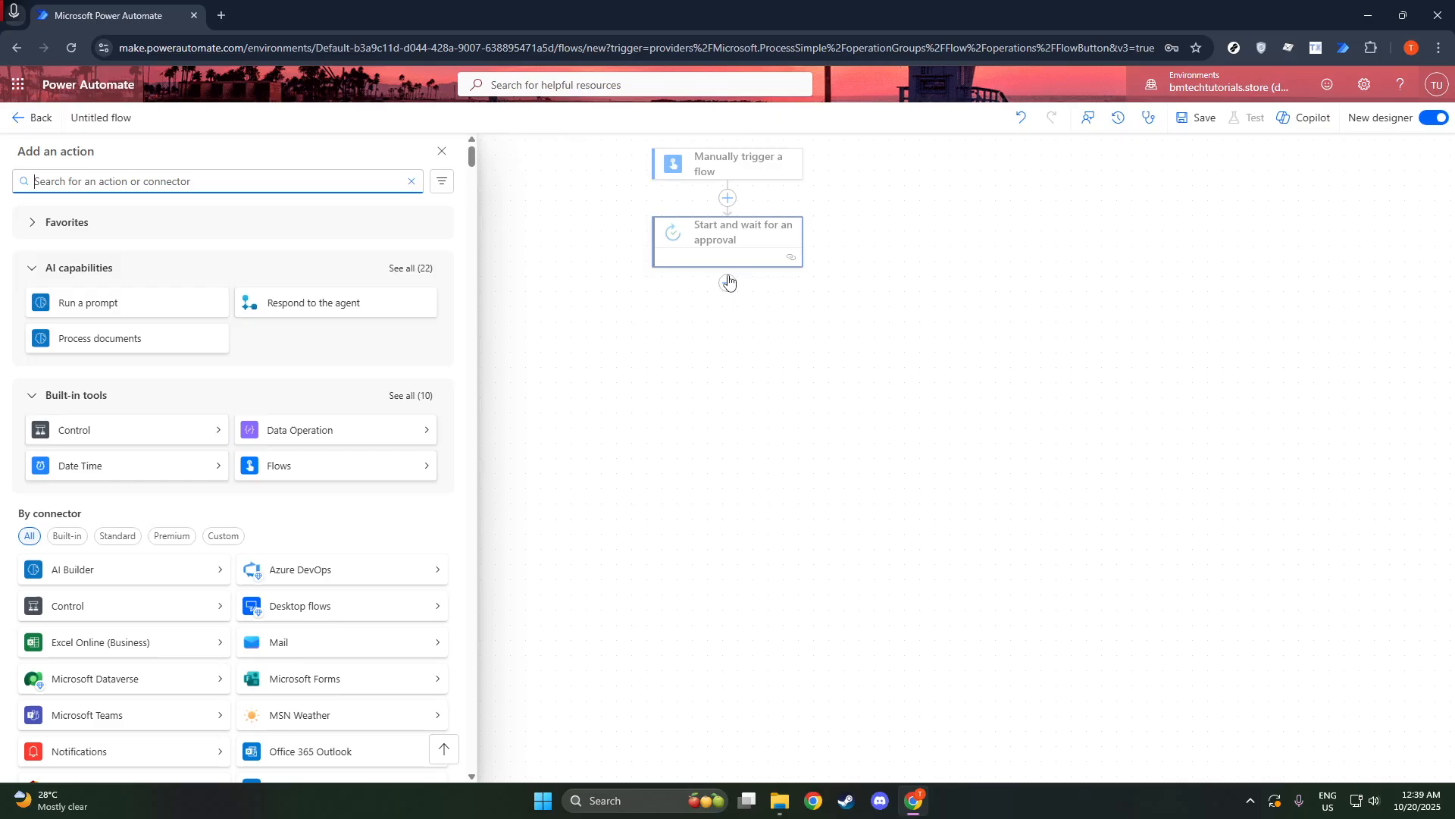
right_click(728, 277)
click(692, 296)
click(720, 291)
click(728, 284)
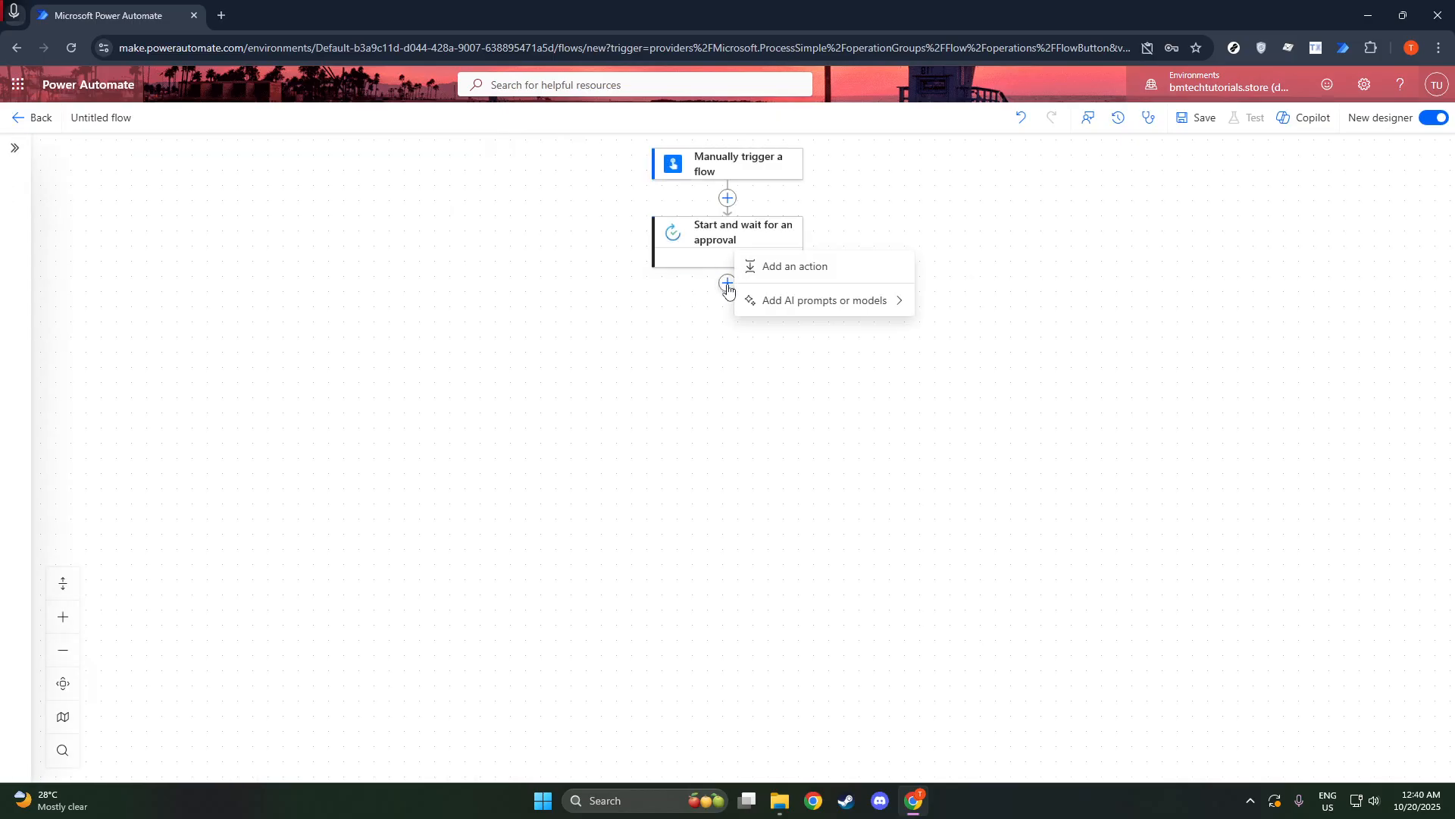
click(777, 274)
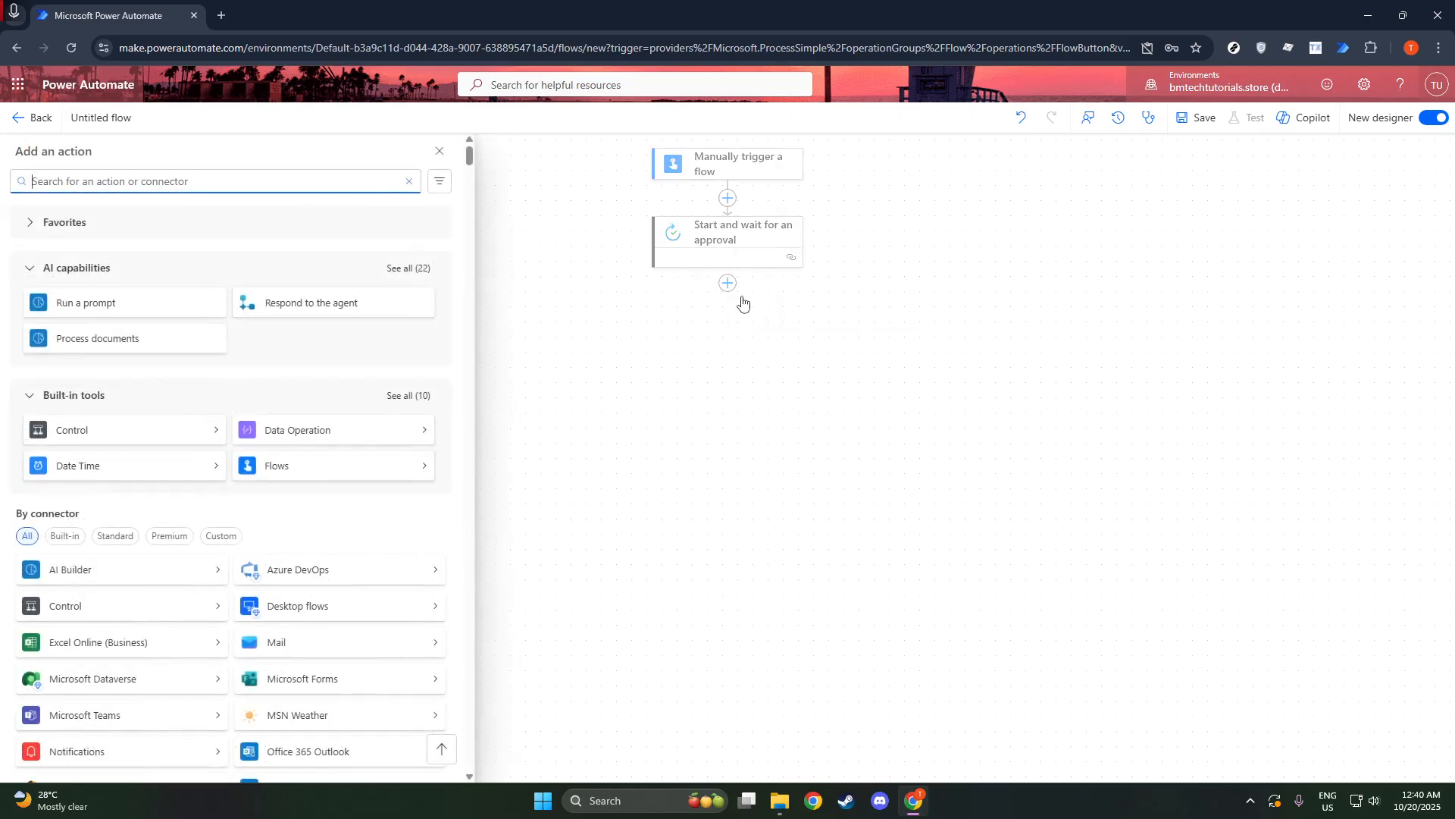
click(168, 297)
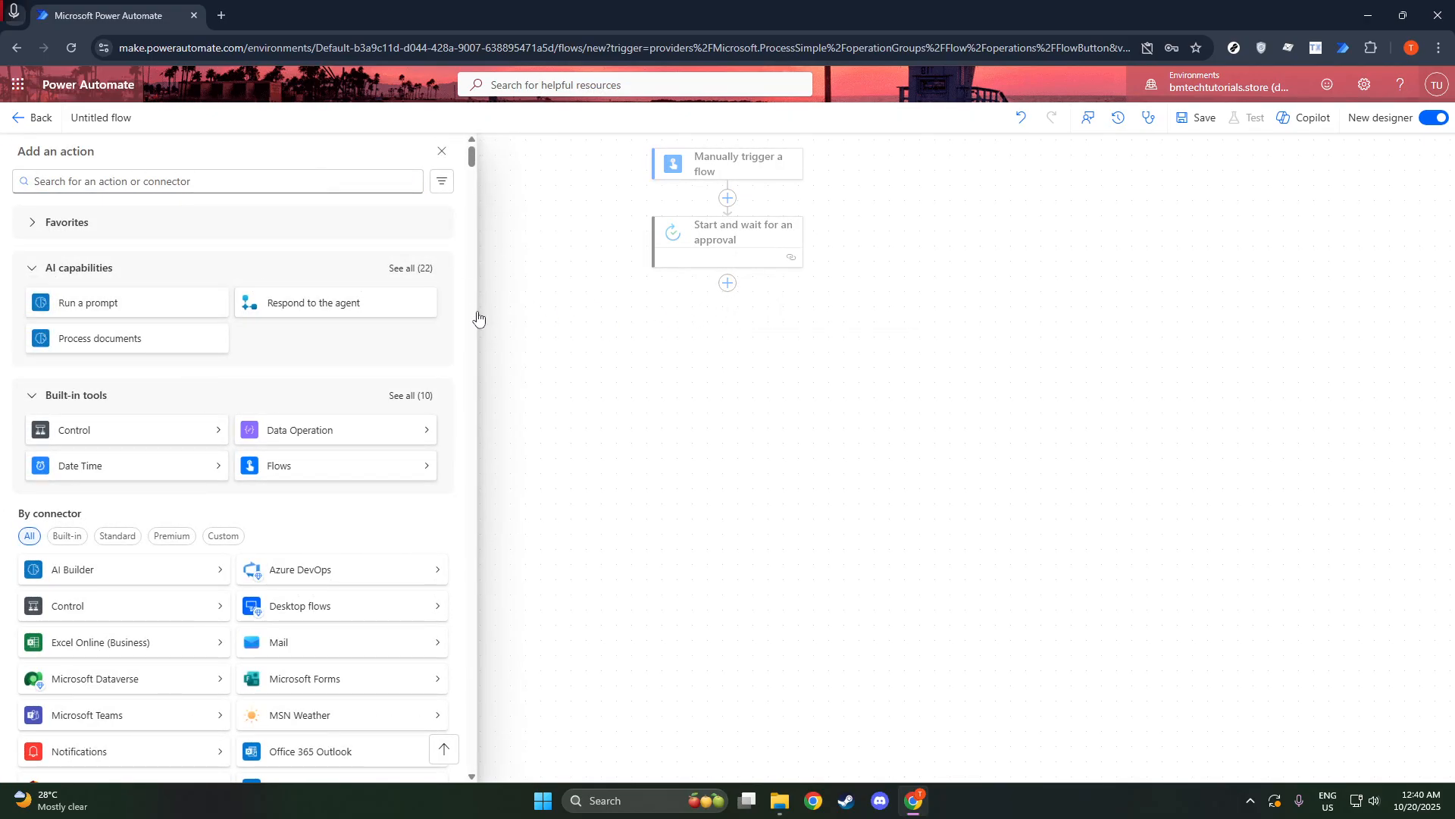
click(186, 307)
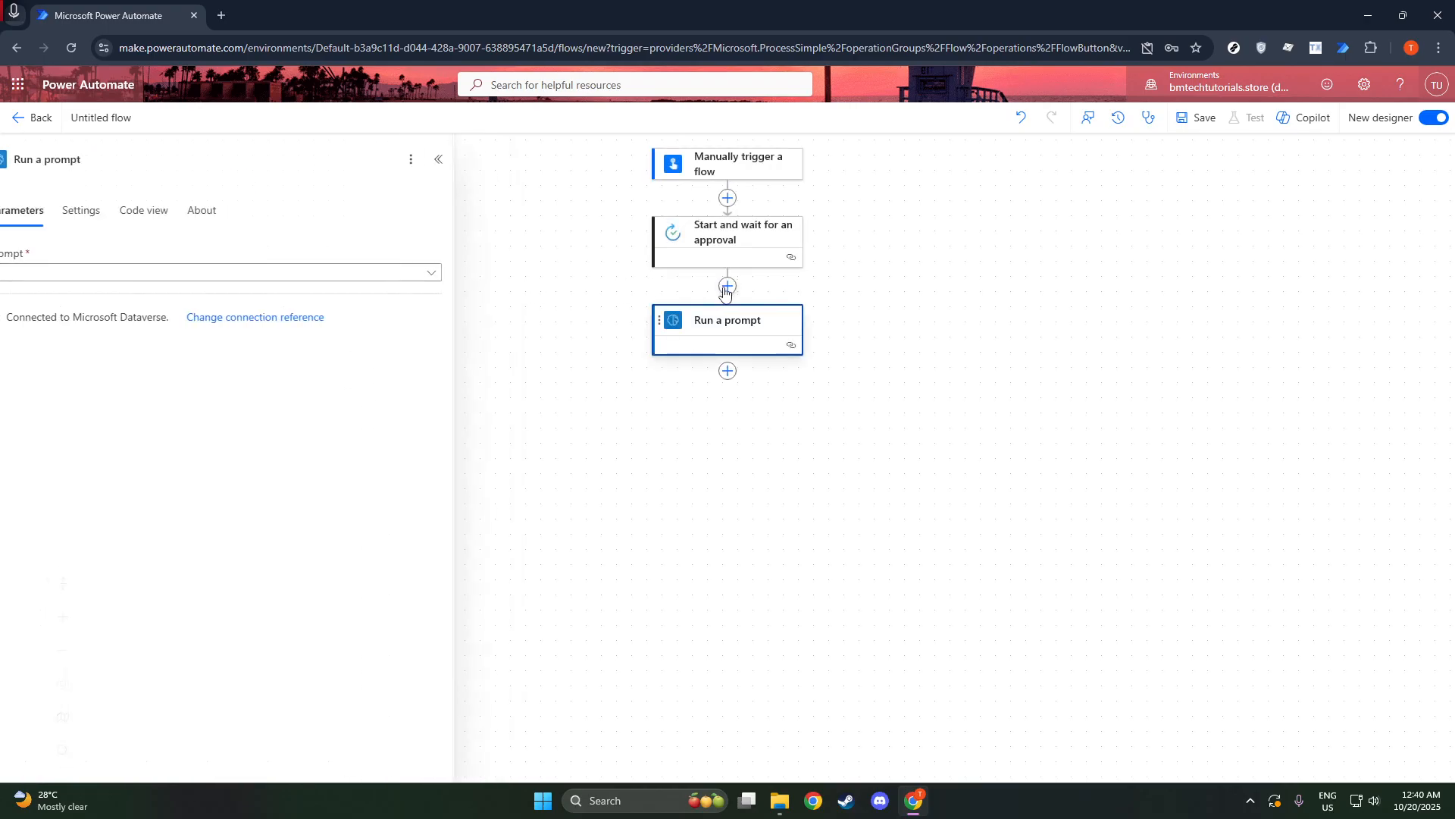
Step: Add a second "Start and wait for an approval" action as a parallel branch to "Run a prompt" and move it directly below the trigger
click(727, 286)
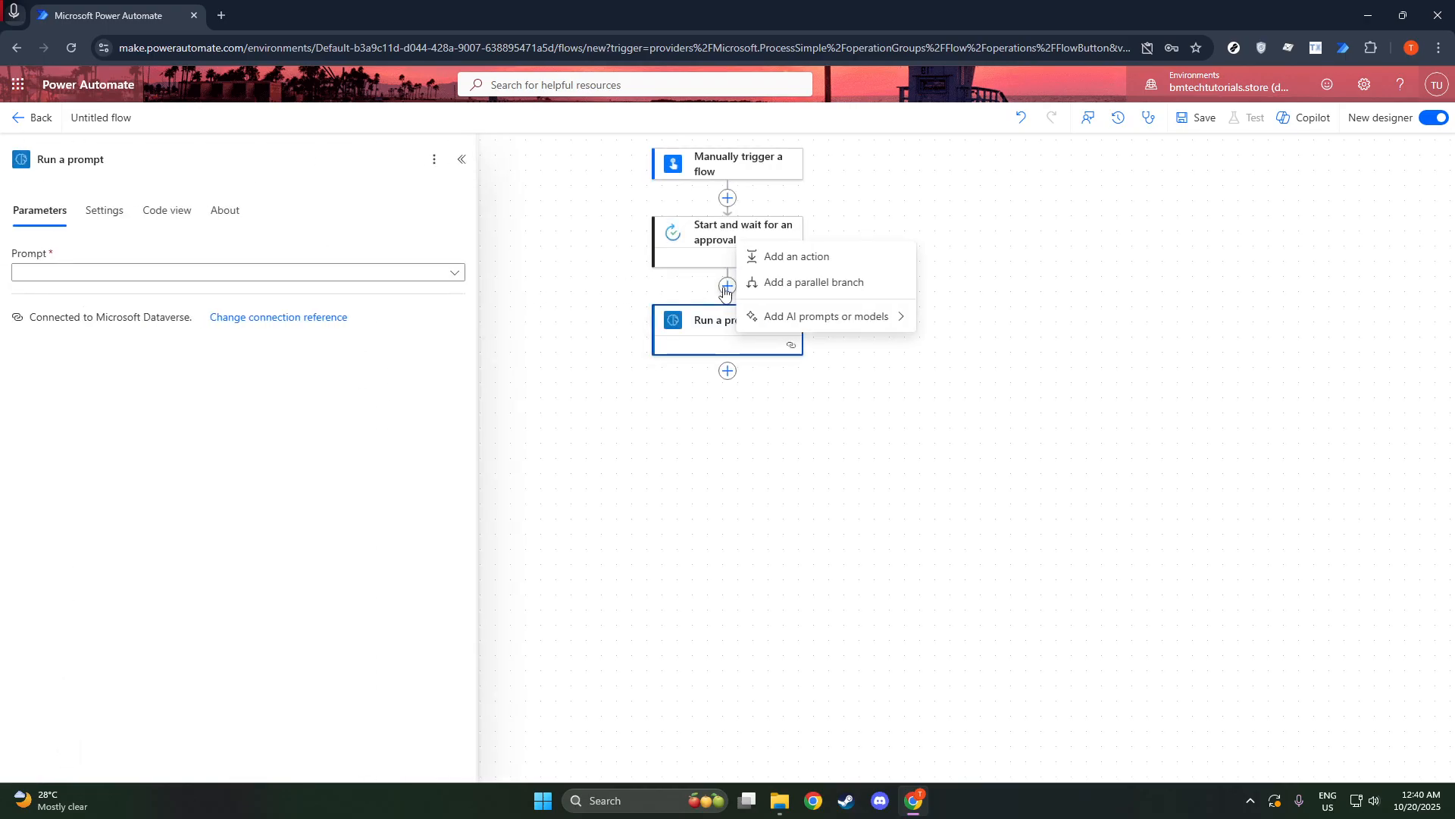
click(800, 286)
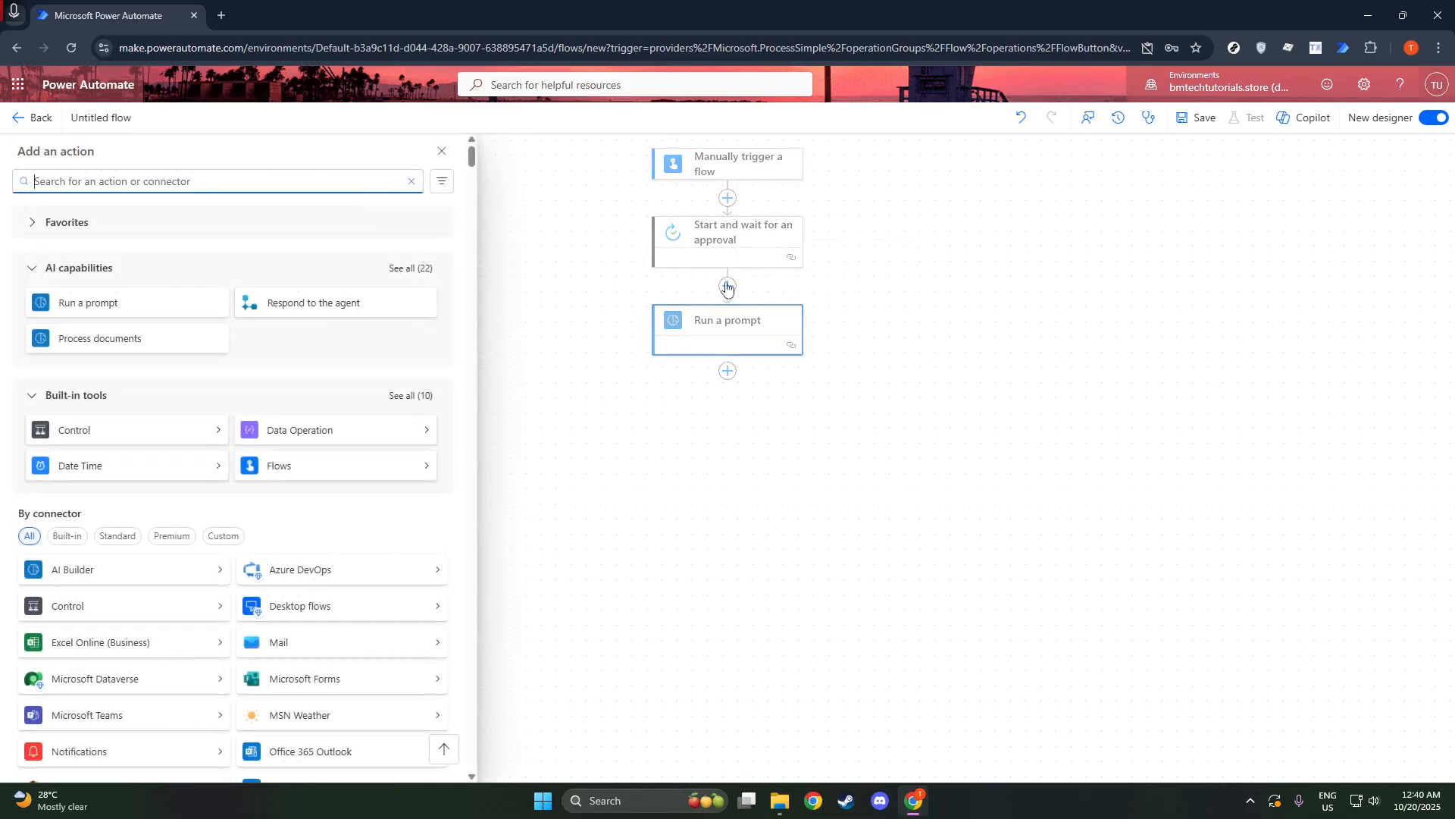
click(137, 194)
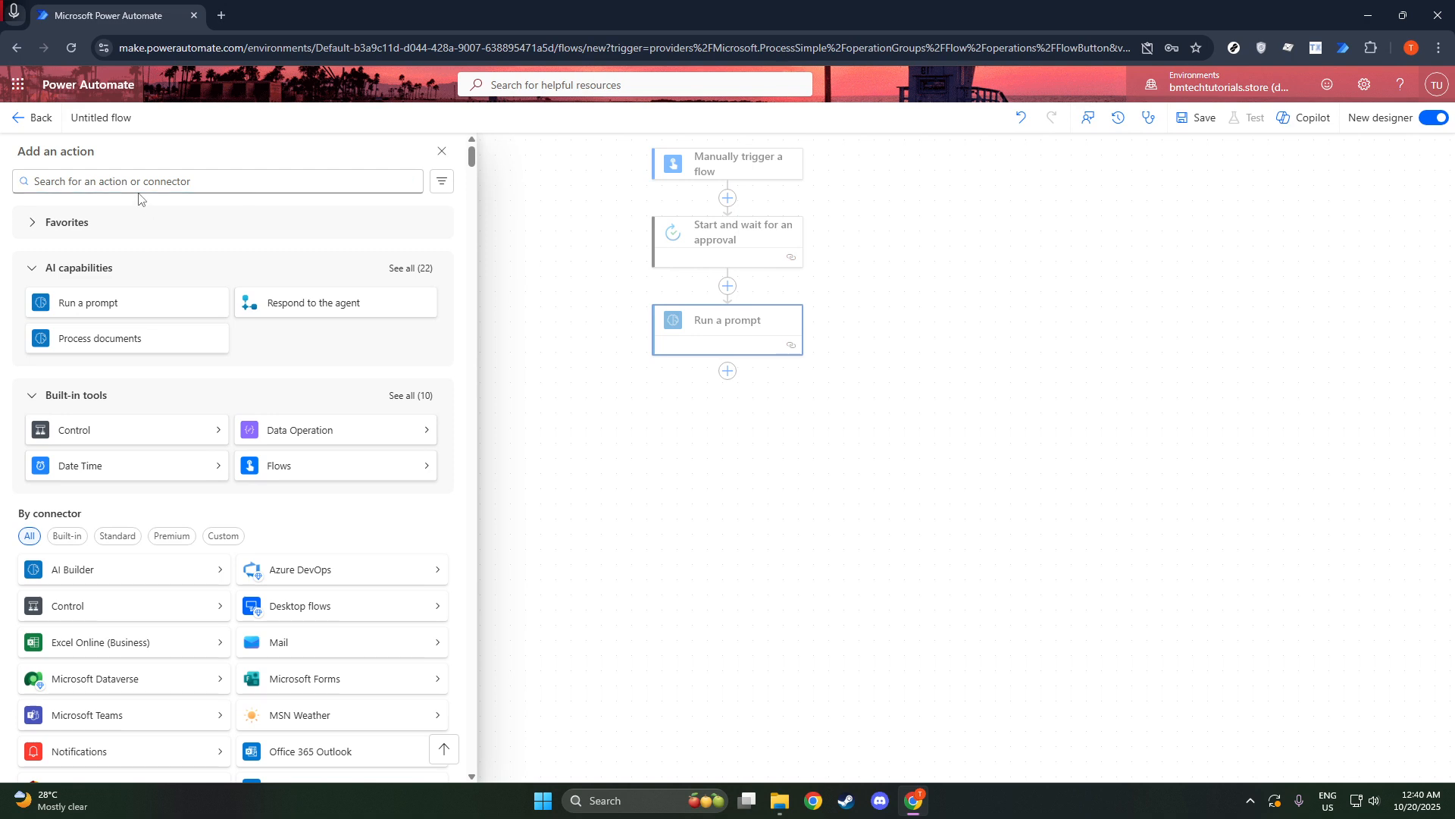
click(181, 184)
text(approval)
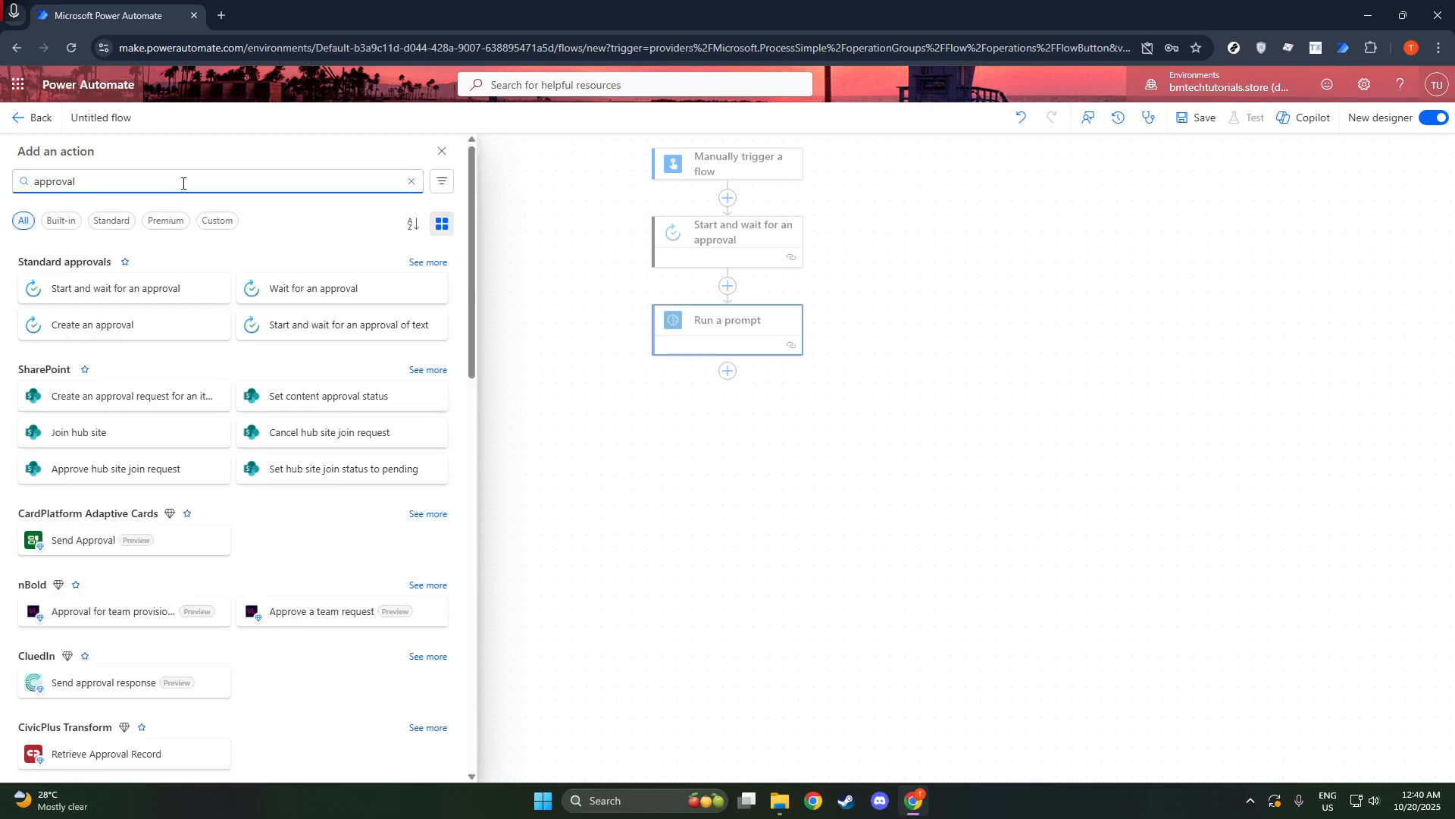
click(126, 288)
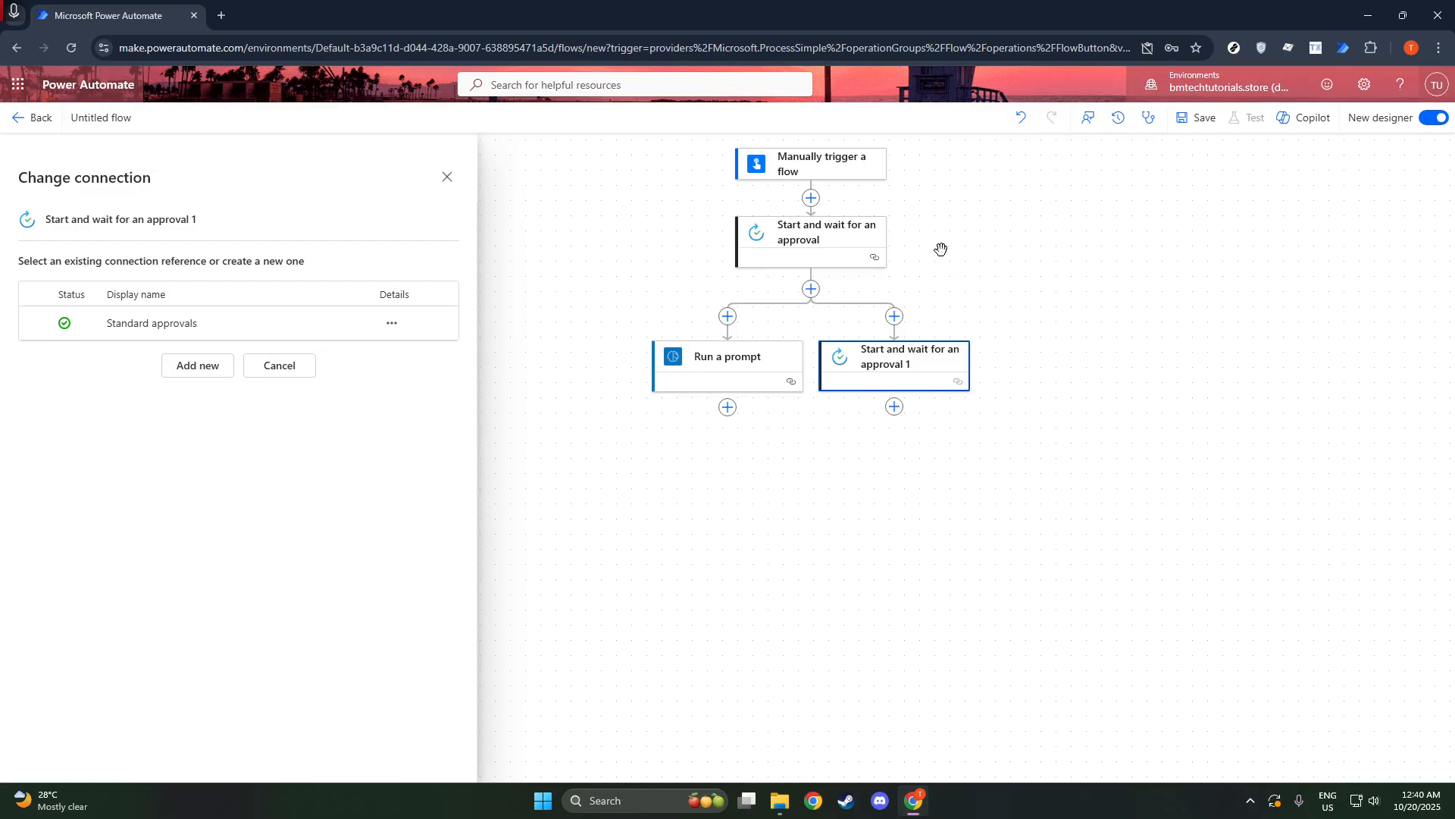
drag(913, 362, 852, 201)
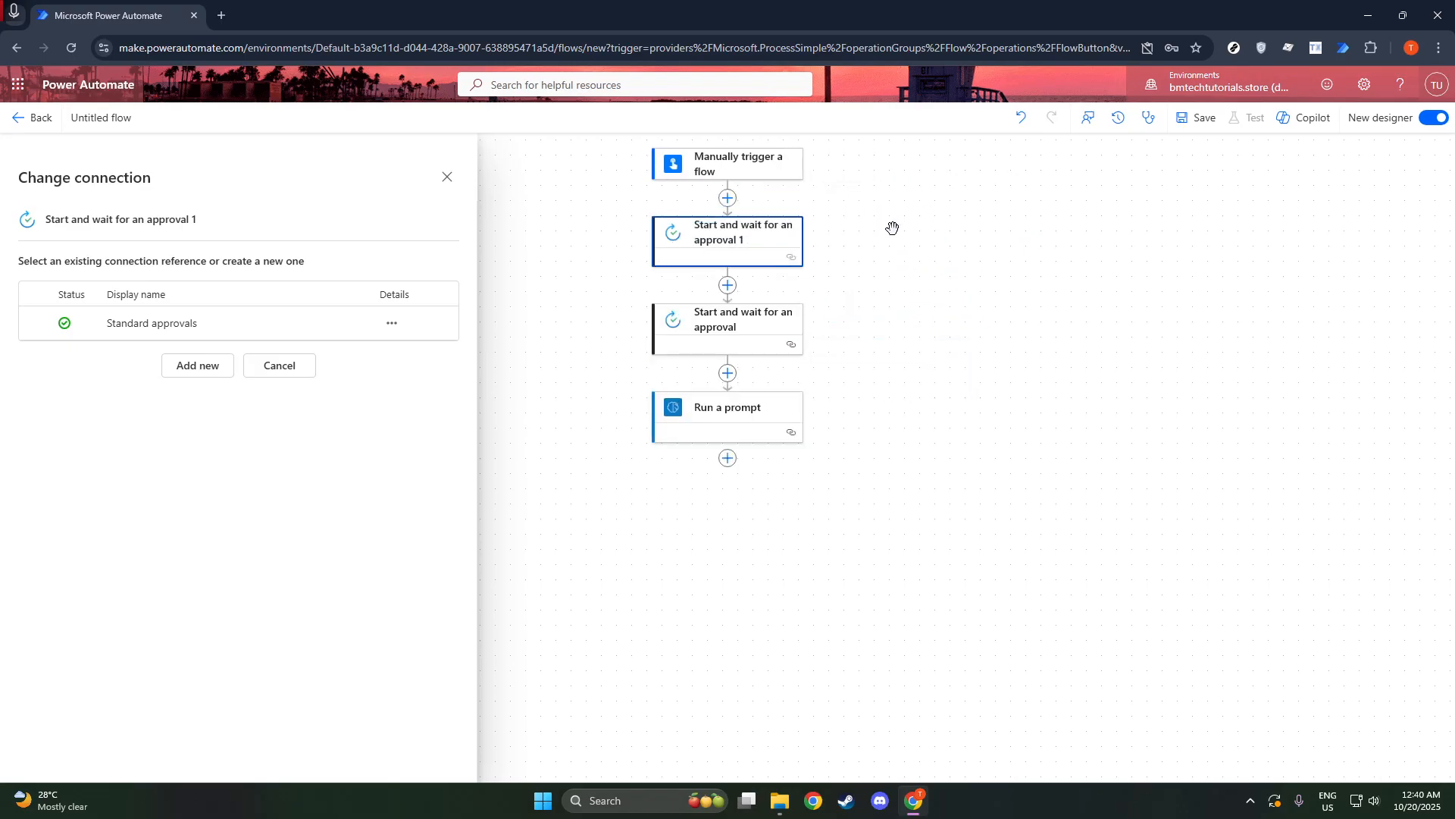
Step: Add a parallel branch below "Start and wait for an approval 1" containing another "Start and wait for an approval" action
click(729, 286)
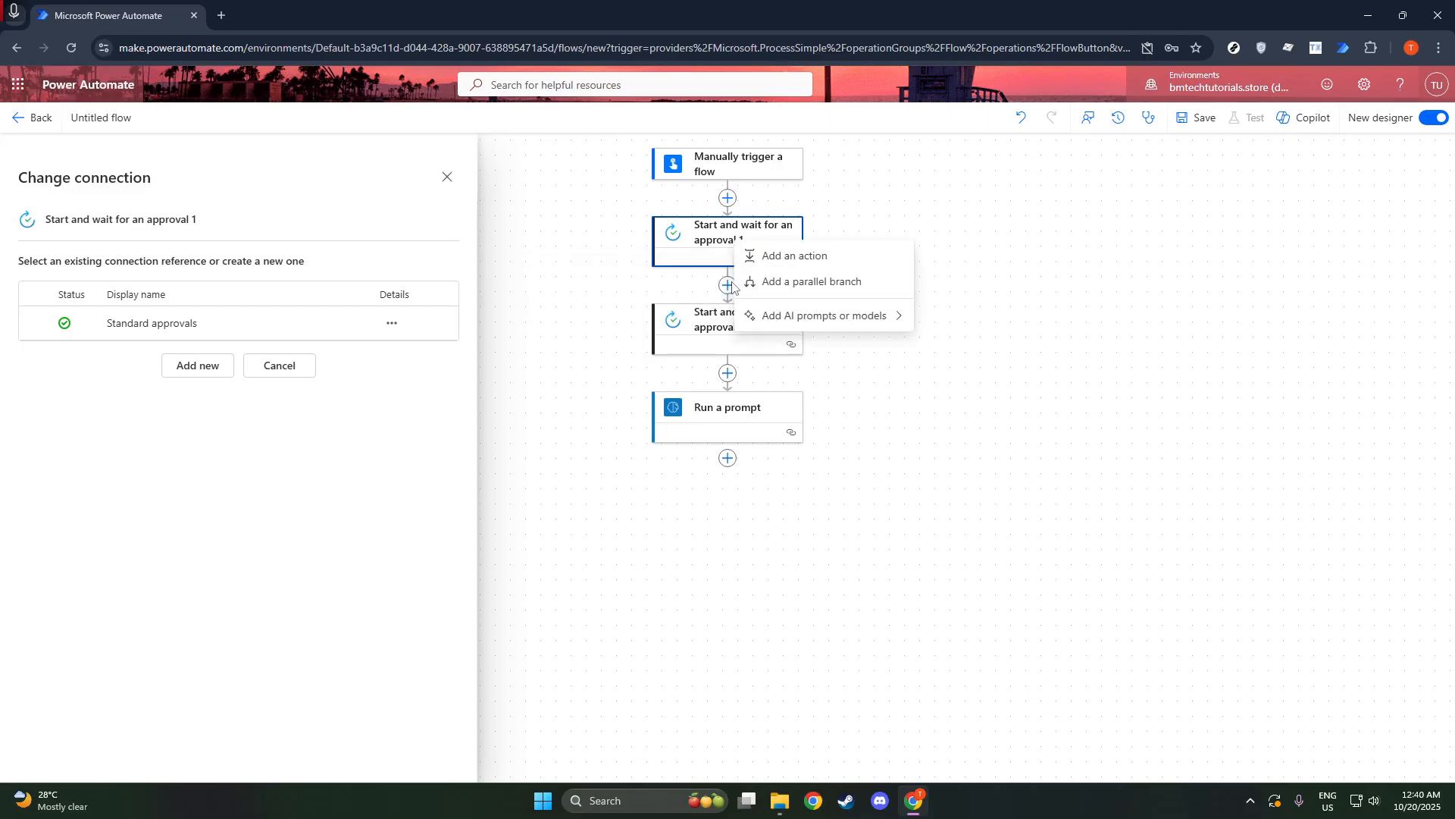
click(785, 283)
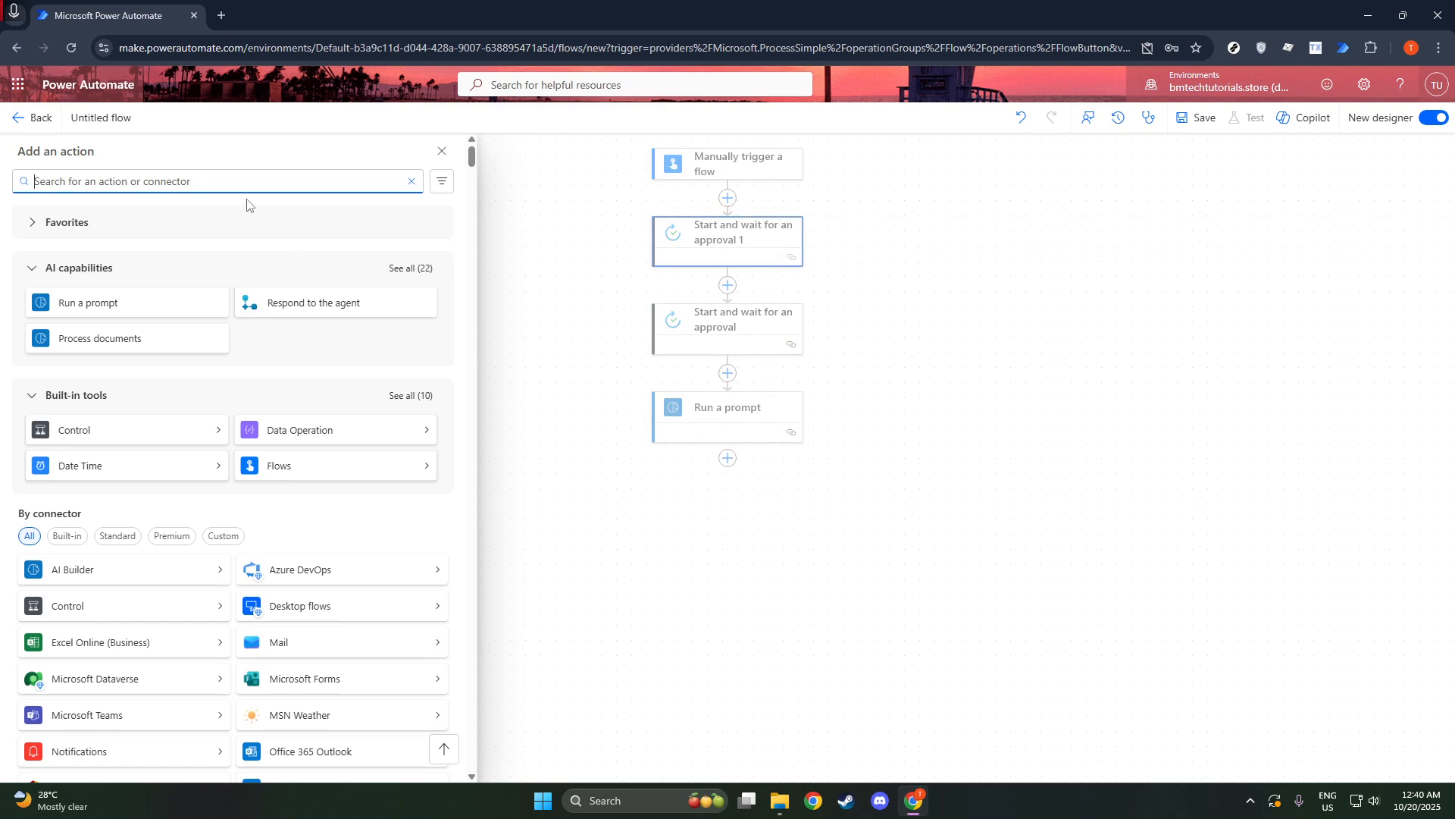
text(start and wait)
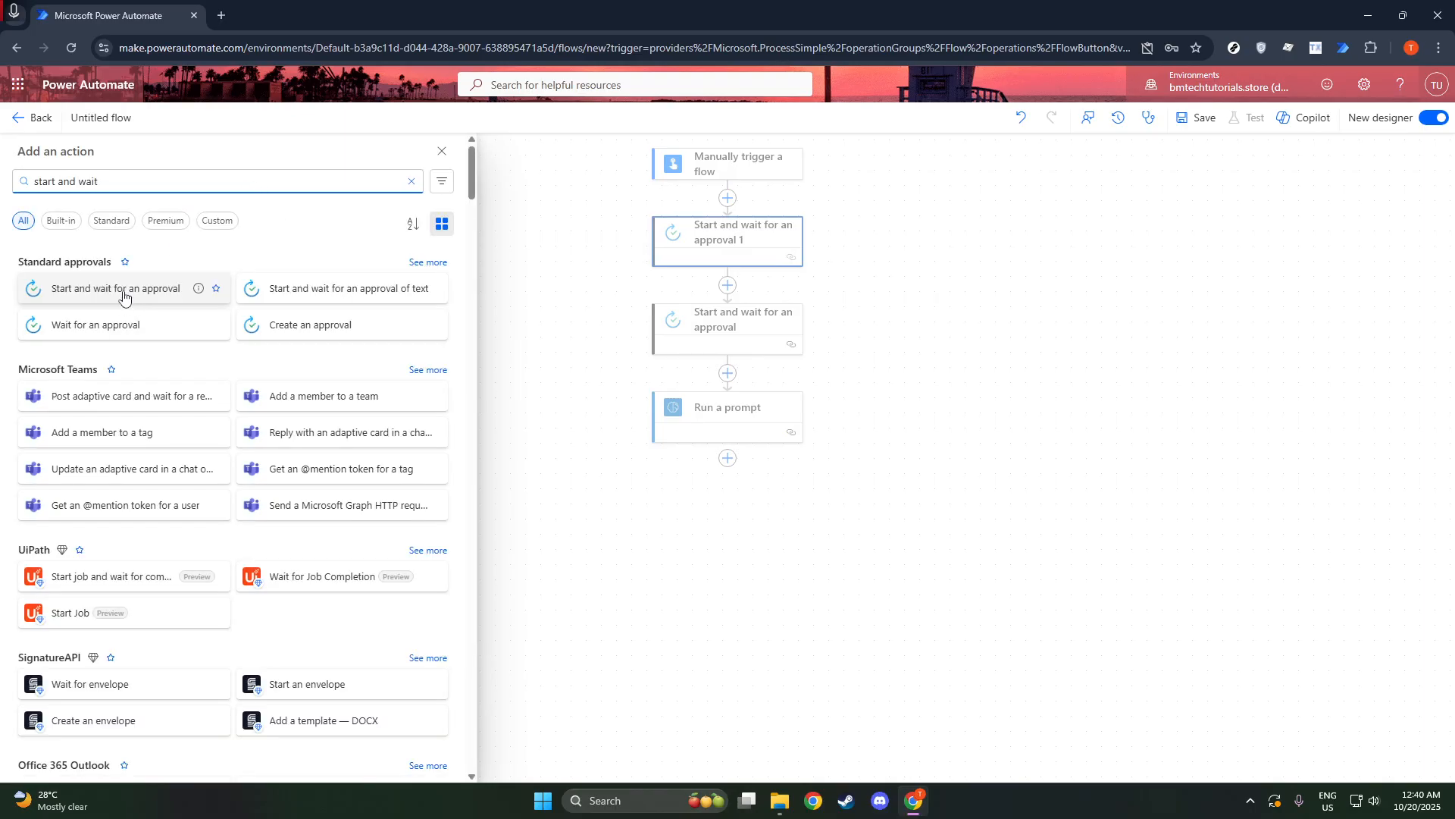
click(124, 296)
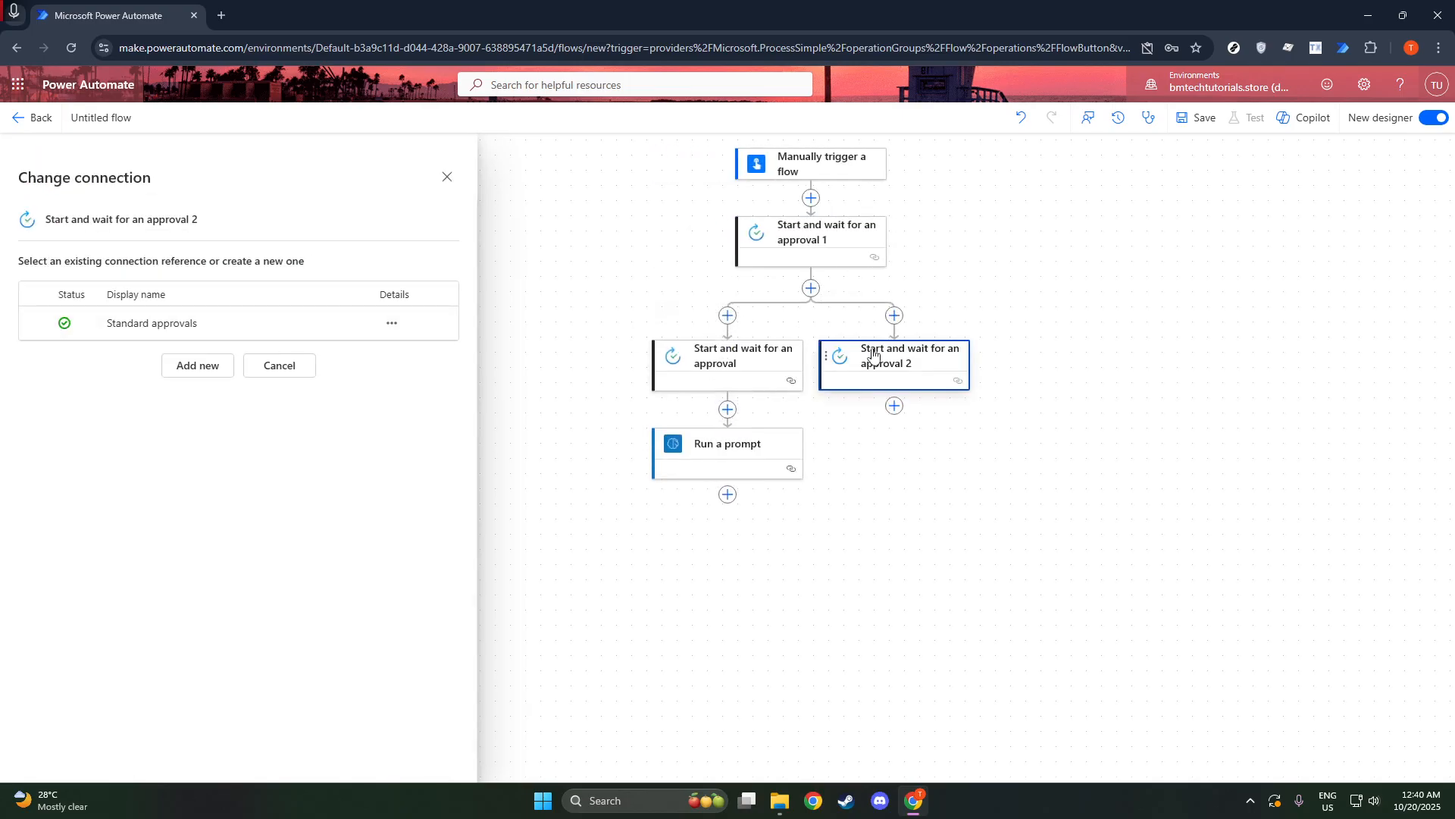
Step: Insert a Condition action between "Start and wait for an approval 1" and the two parallel branches
click(811, 289)
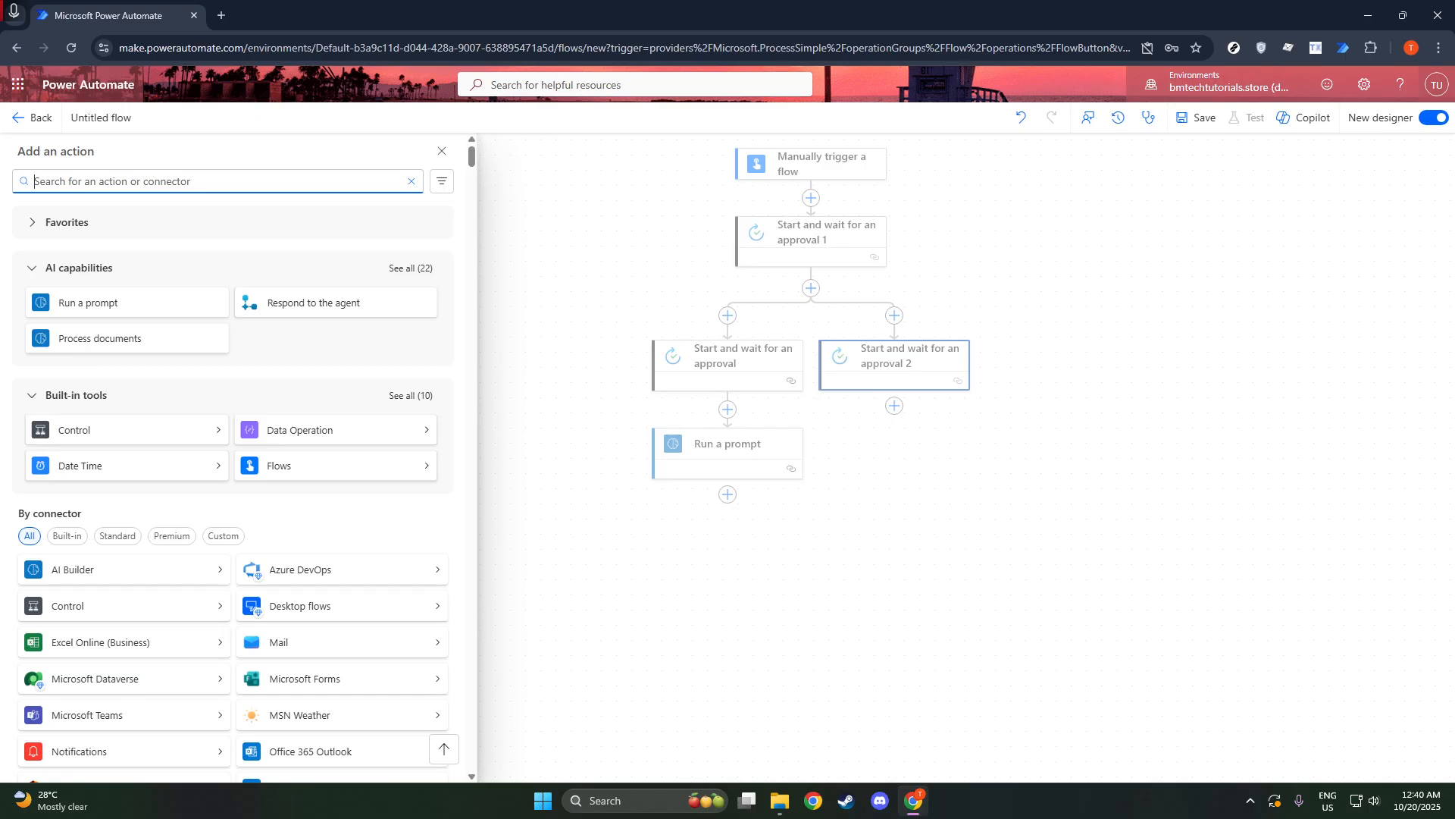
click(97, 180)
text(co)
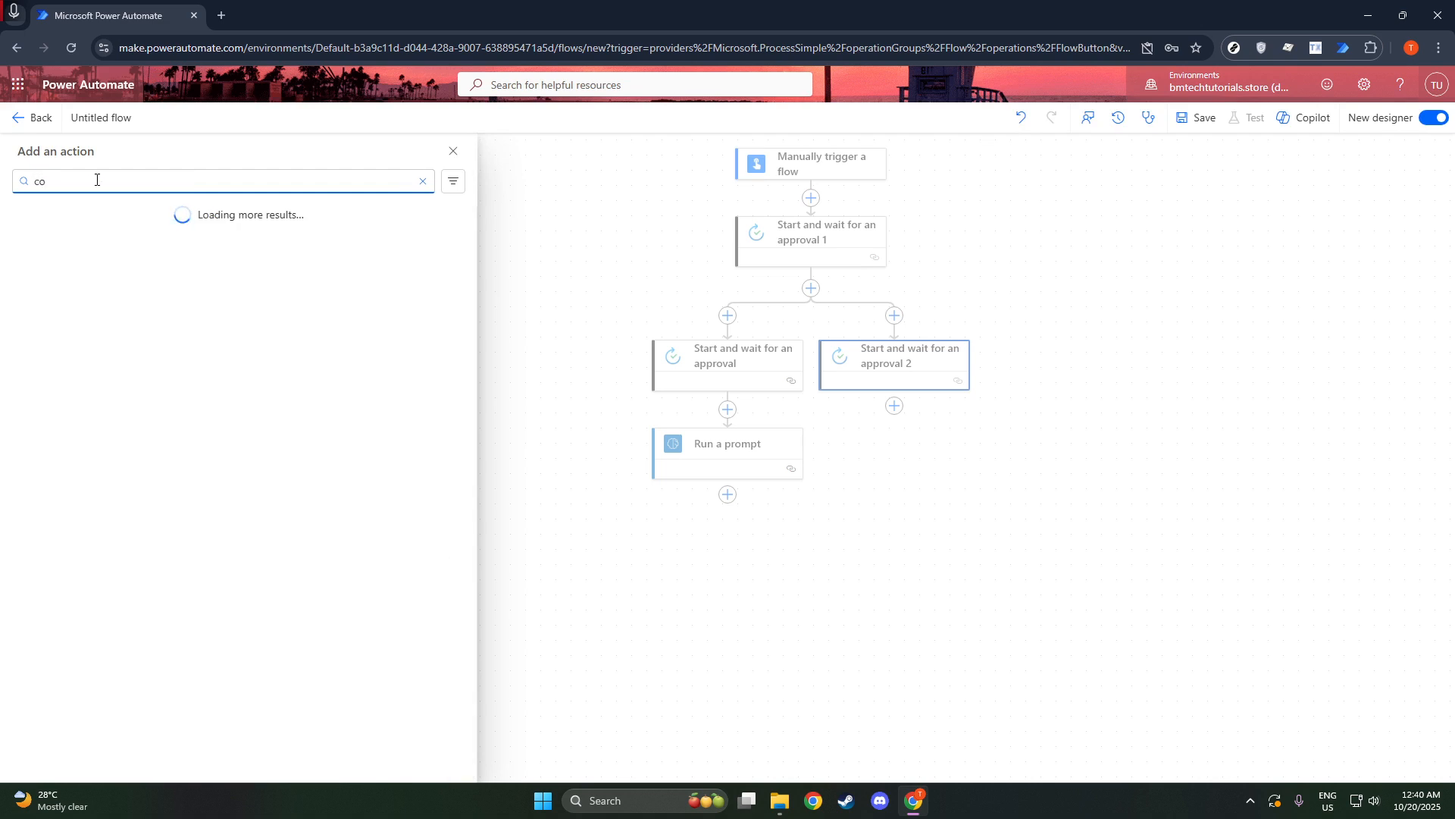
text(ndition)
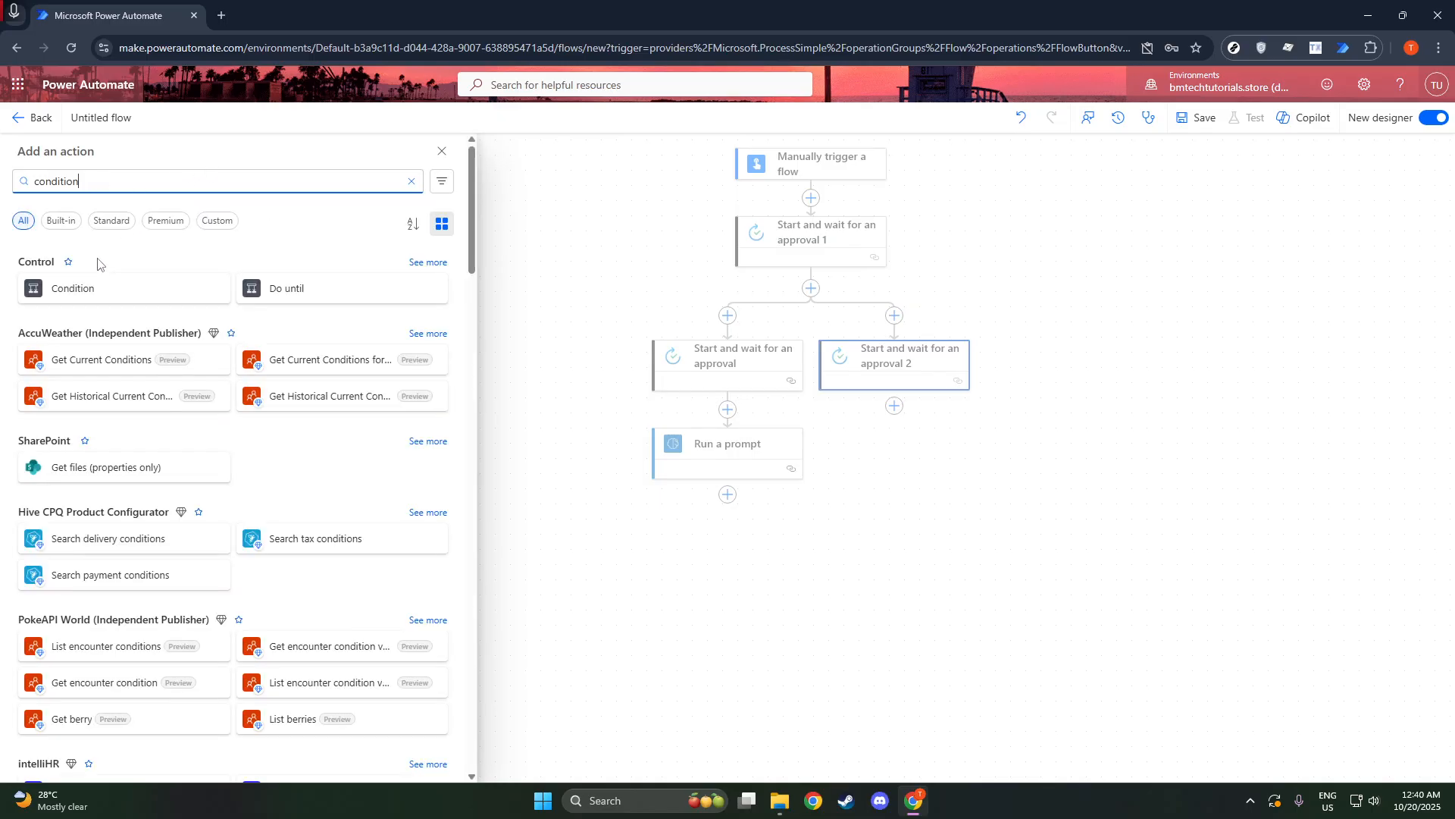
click(104, 293)
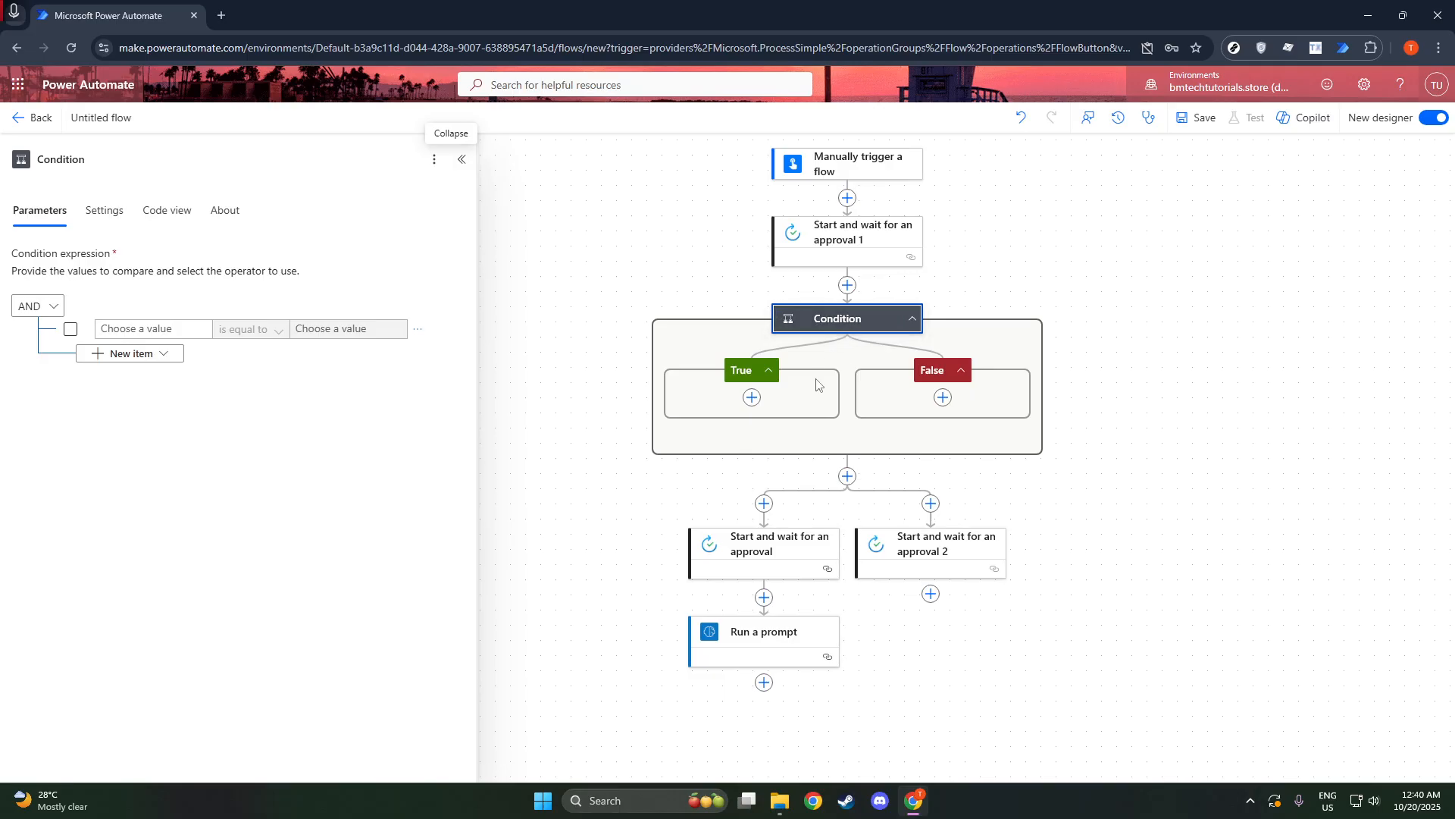
Step: Move the original "Start and wait for an approval" action into the Condition's True branch
click(752, 398)
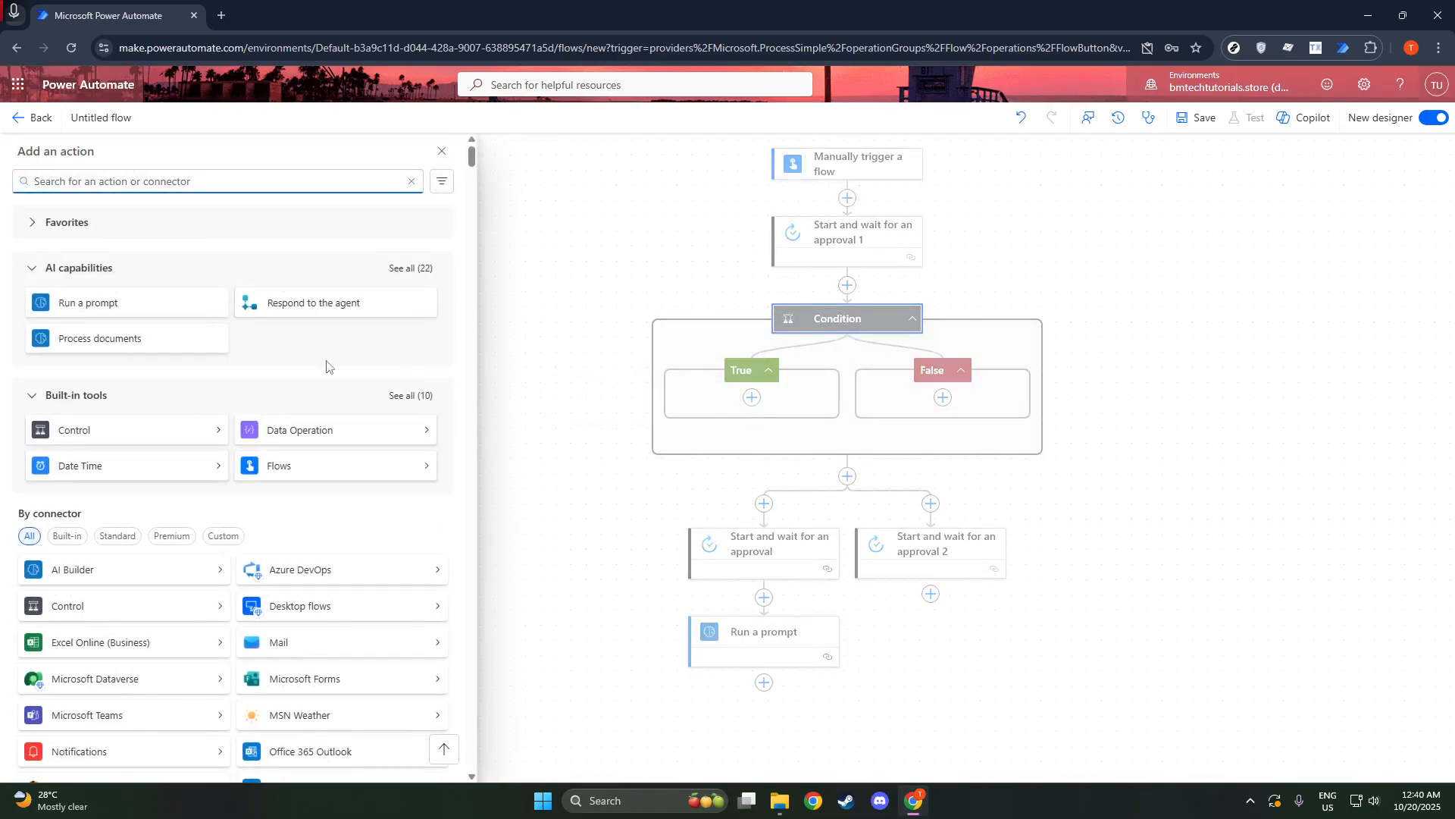
click(753, 399)
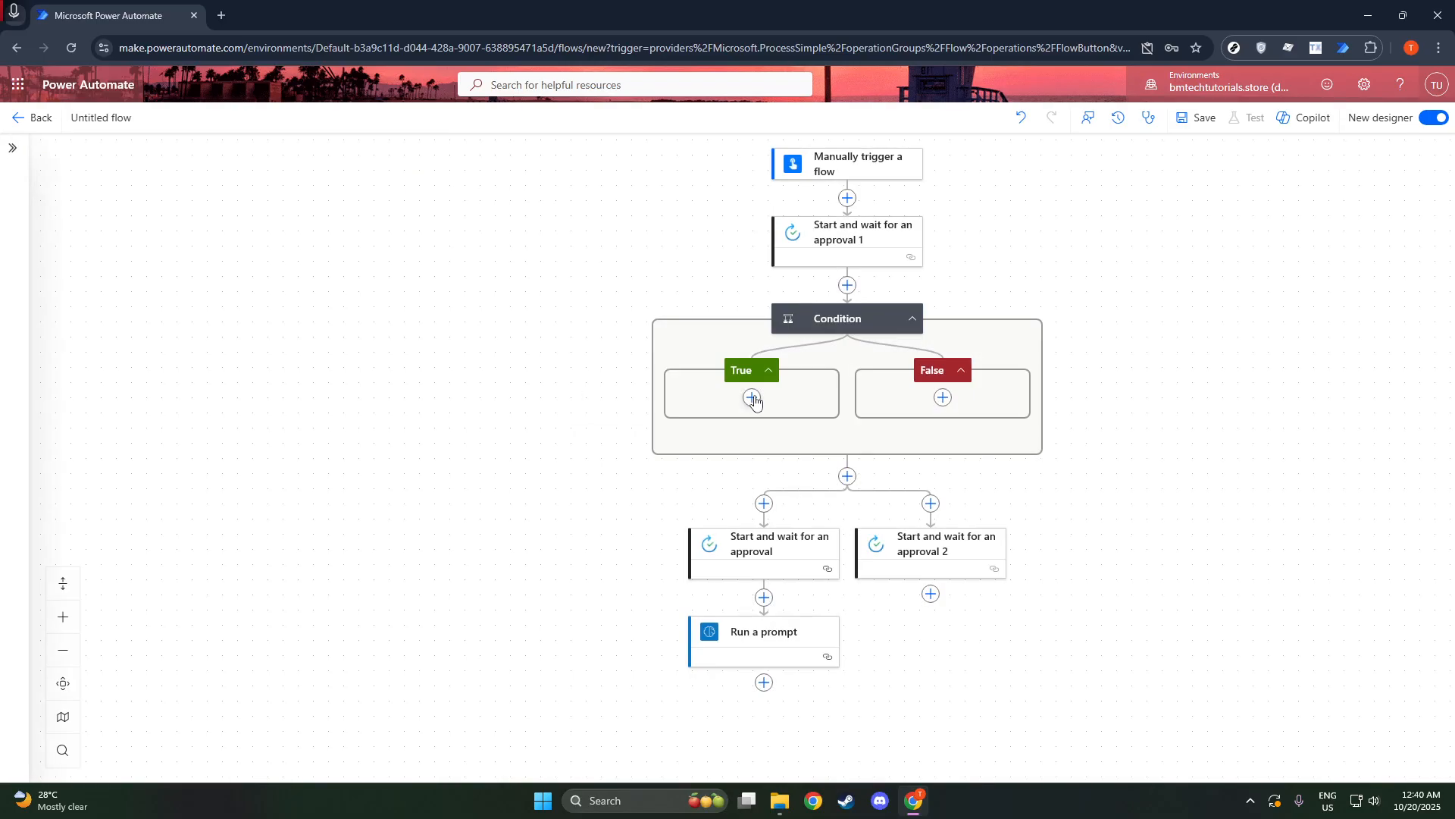
click(753, 398)
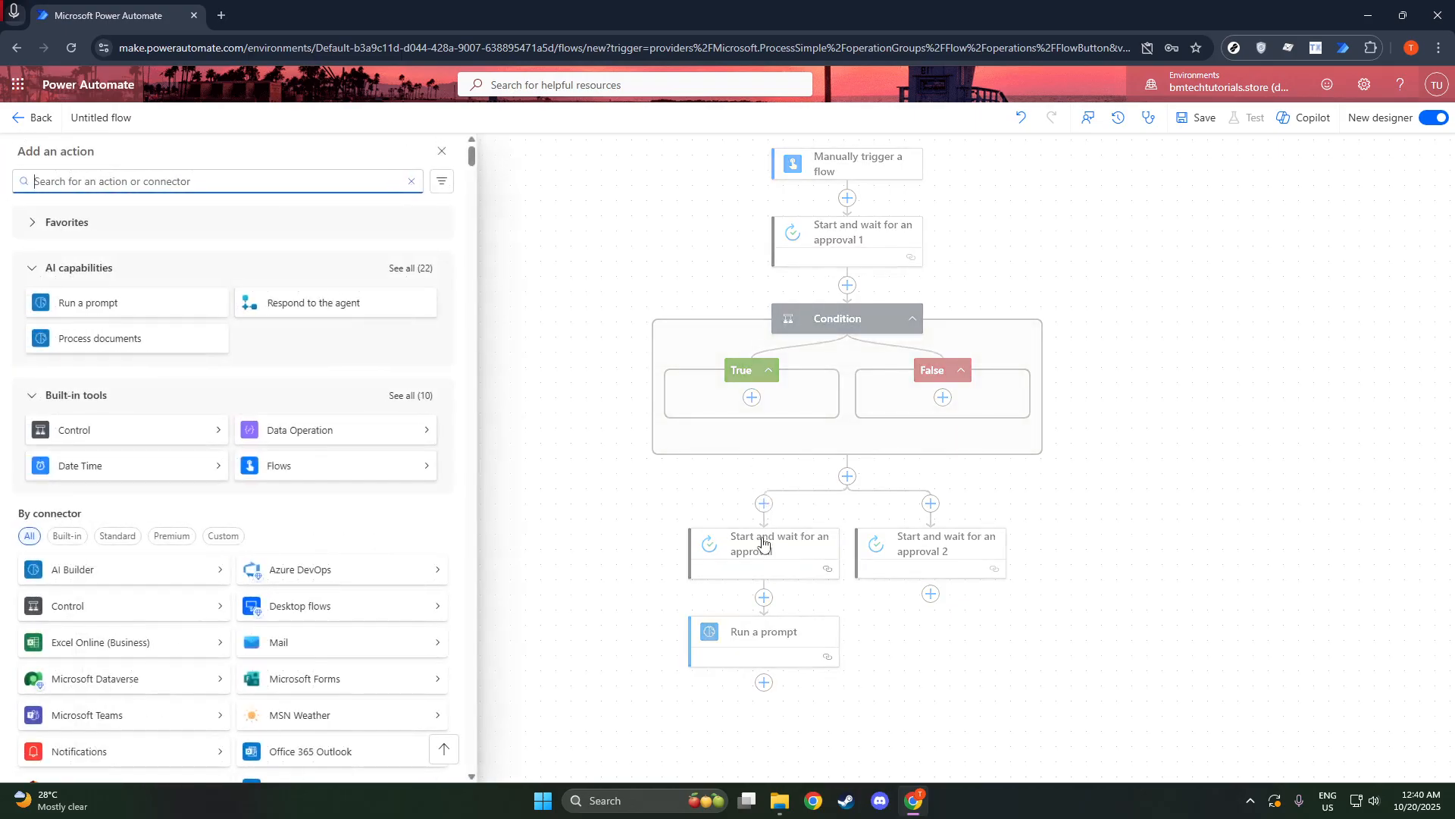
click(748, 474)
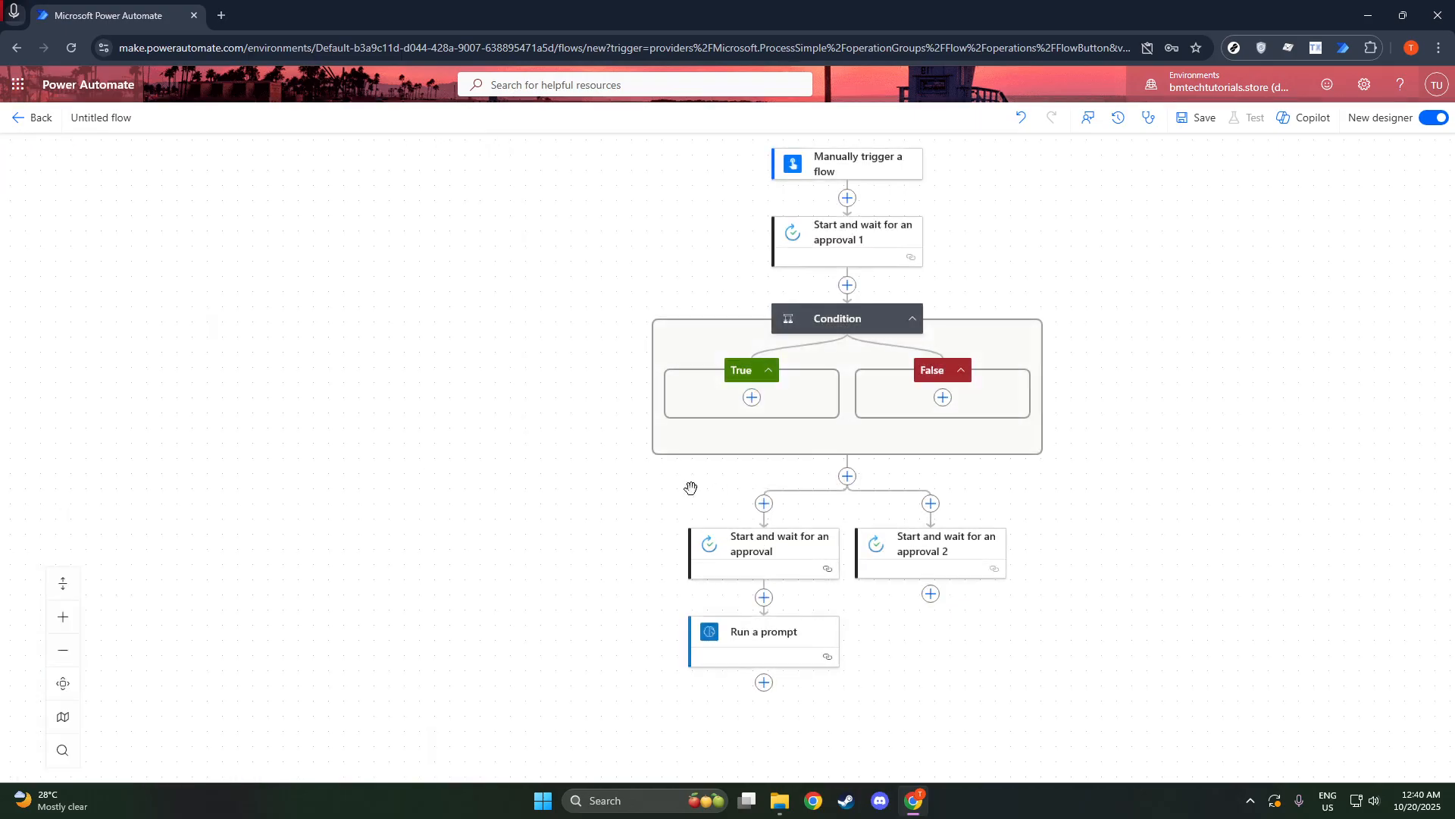
drag(744, 553, 751, 396)
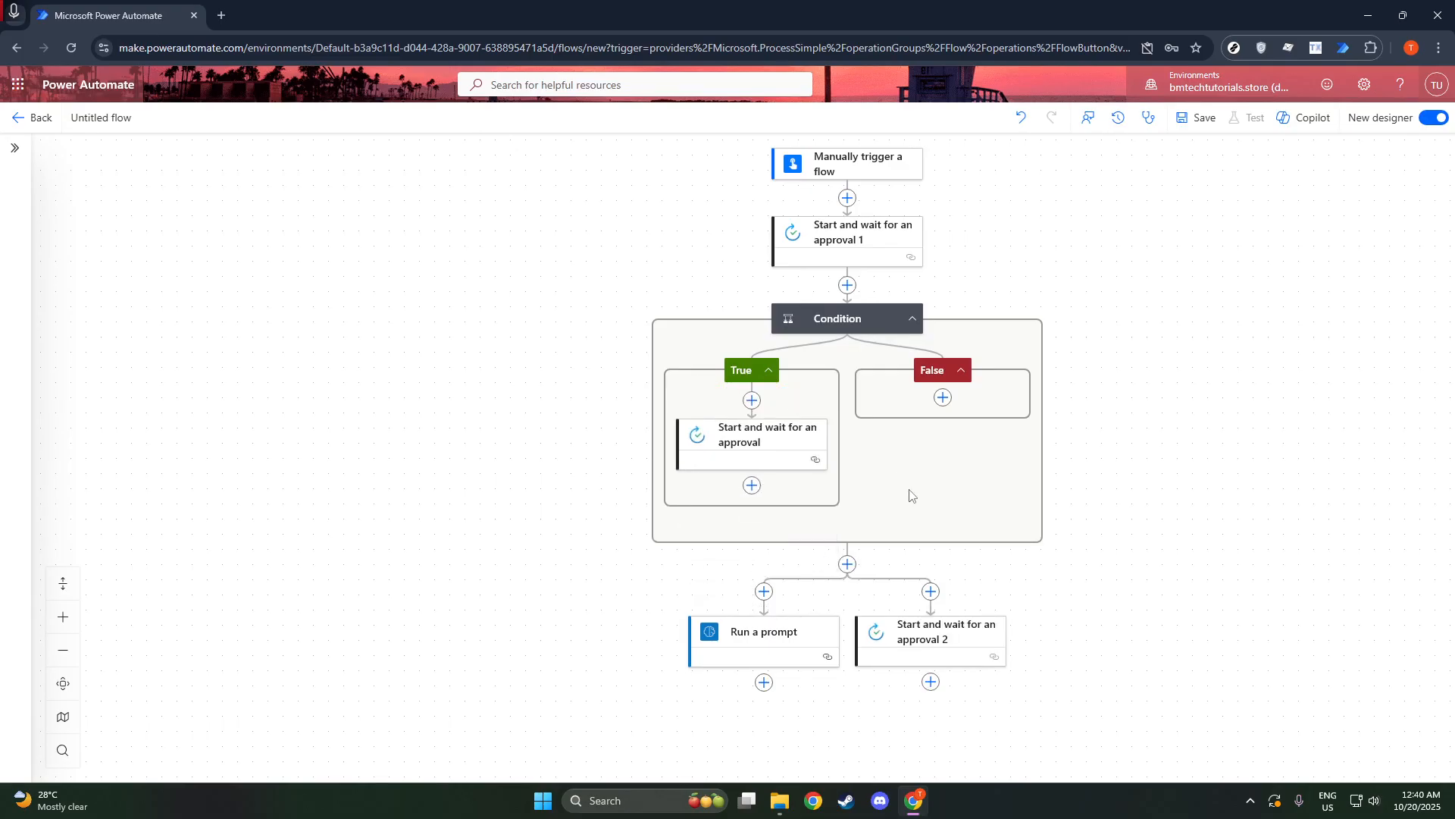